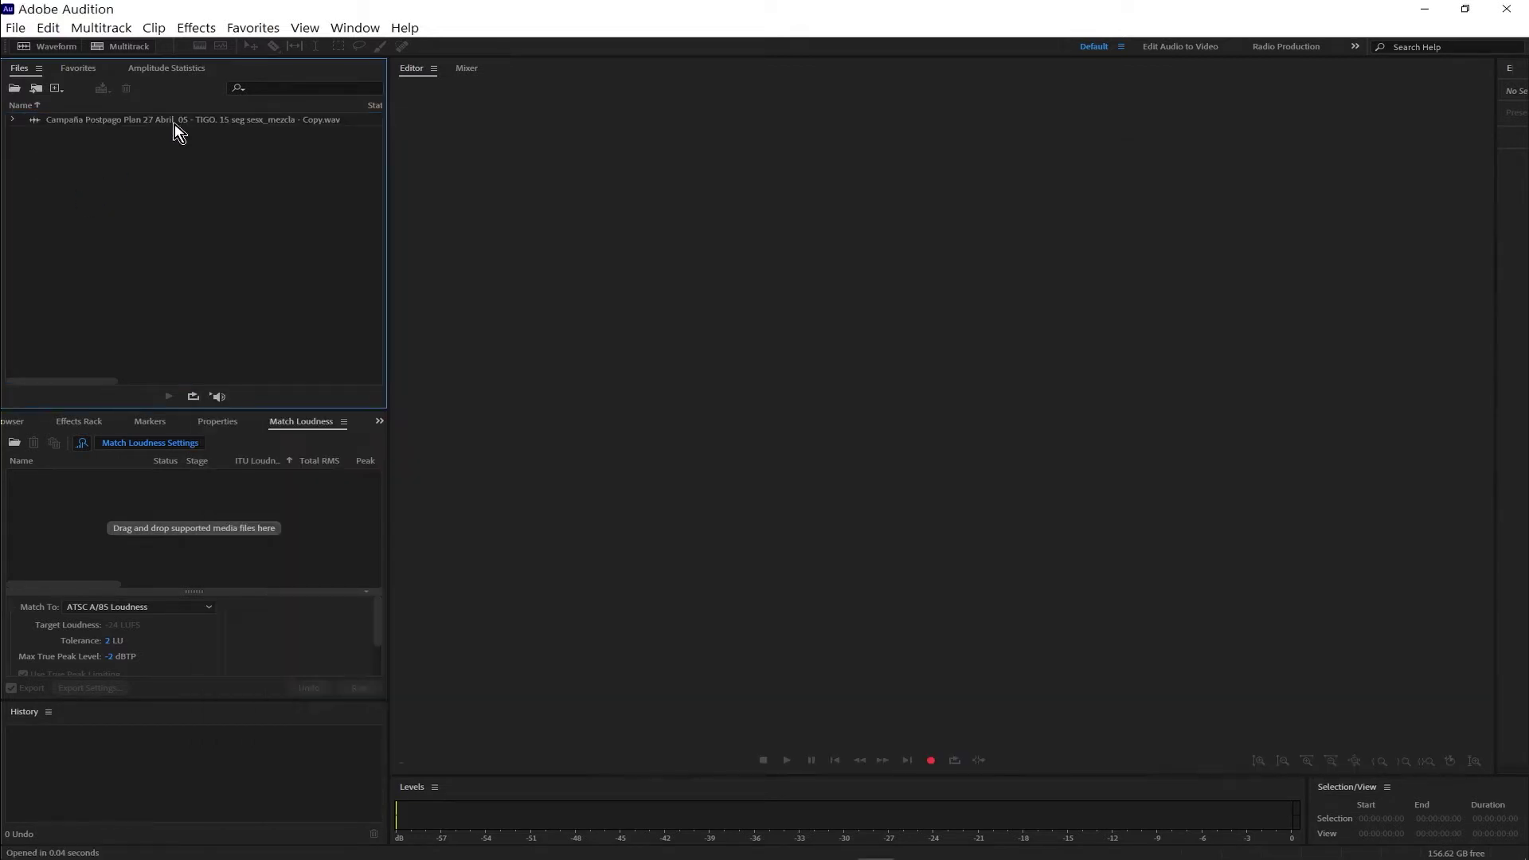
- Open the mezcla - Copy.wav file in the waveform editor and play its first seconds
{"action": "double_click", "coordinate": [179, 121]}
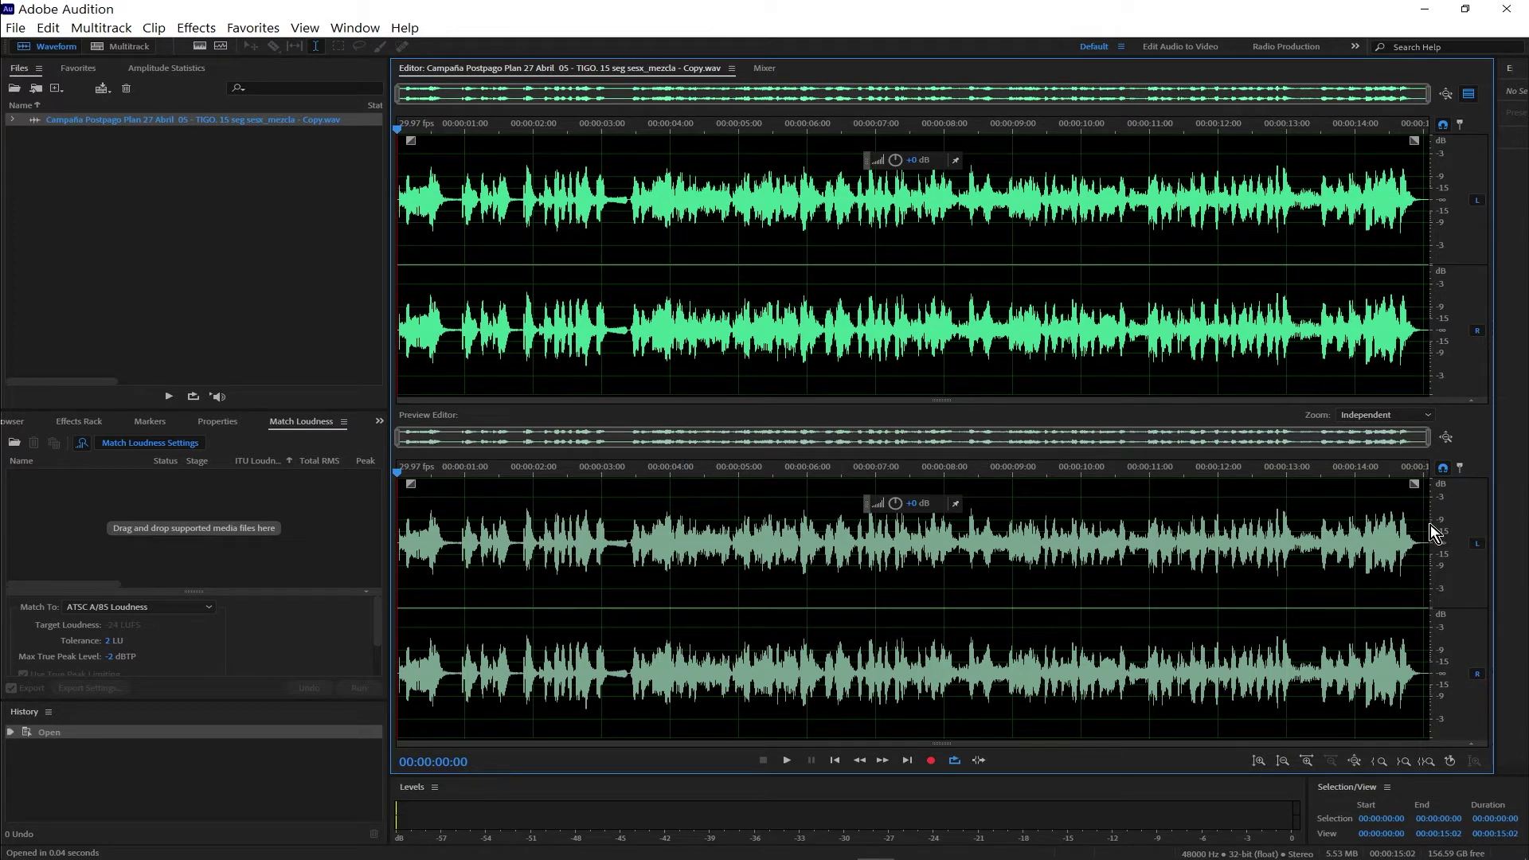
{"action": "key", "text": "space"}
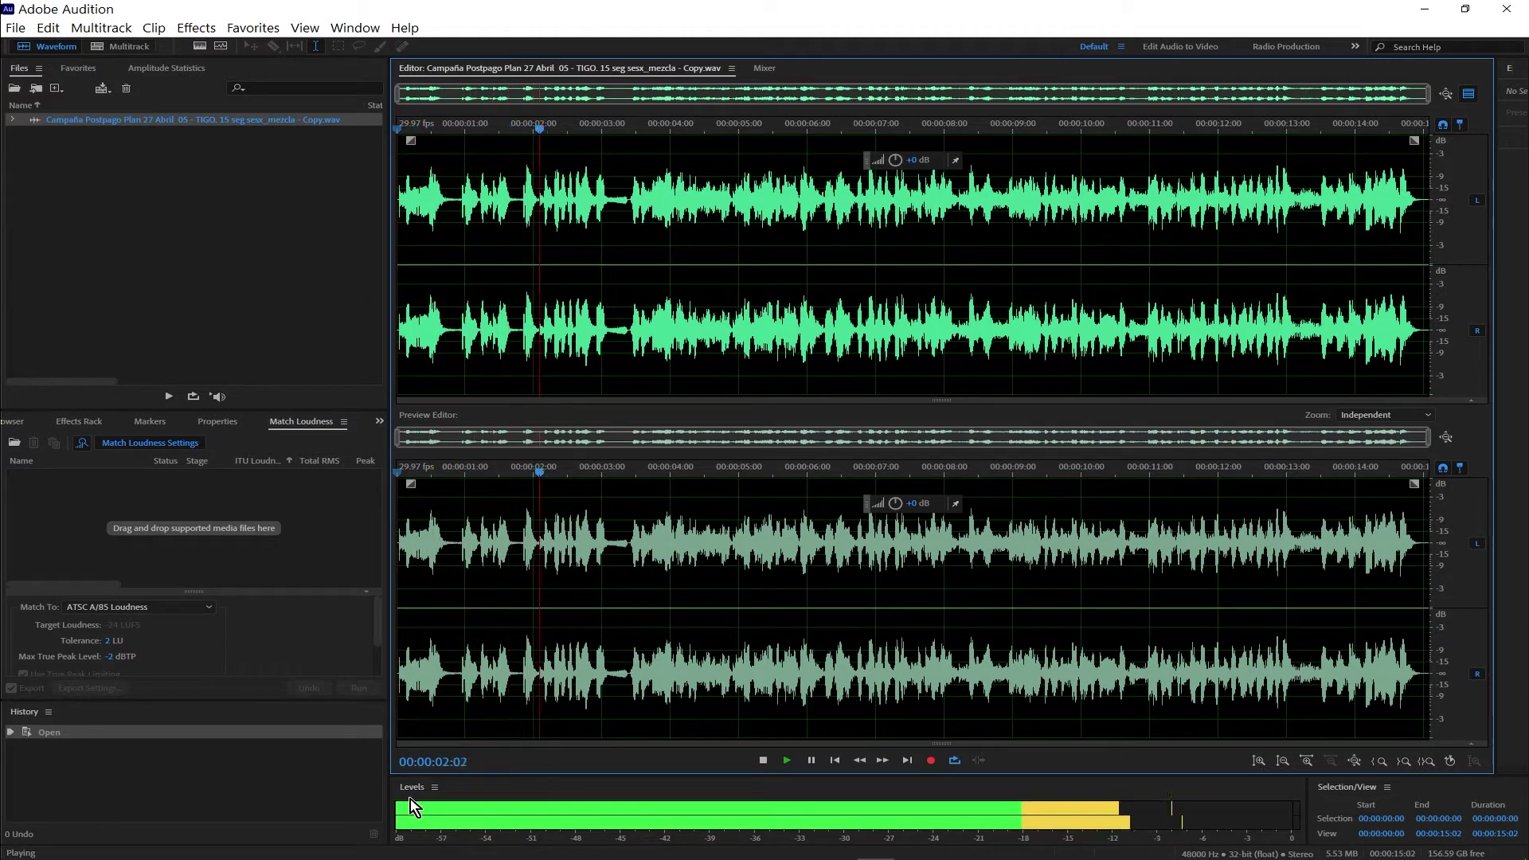
{"action": "key", "text": "space"}
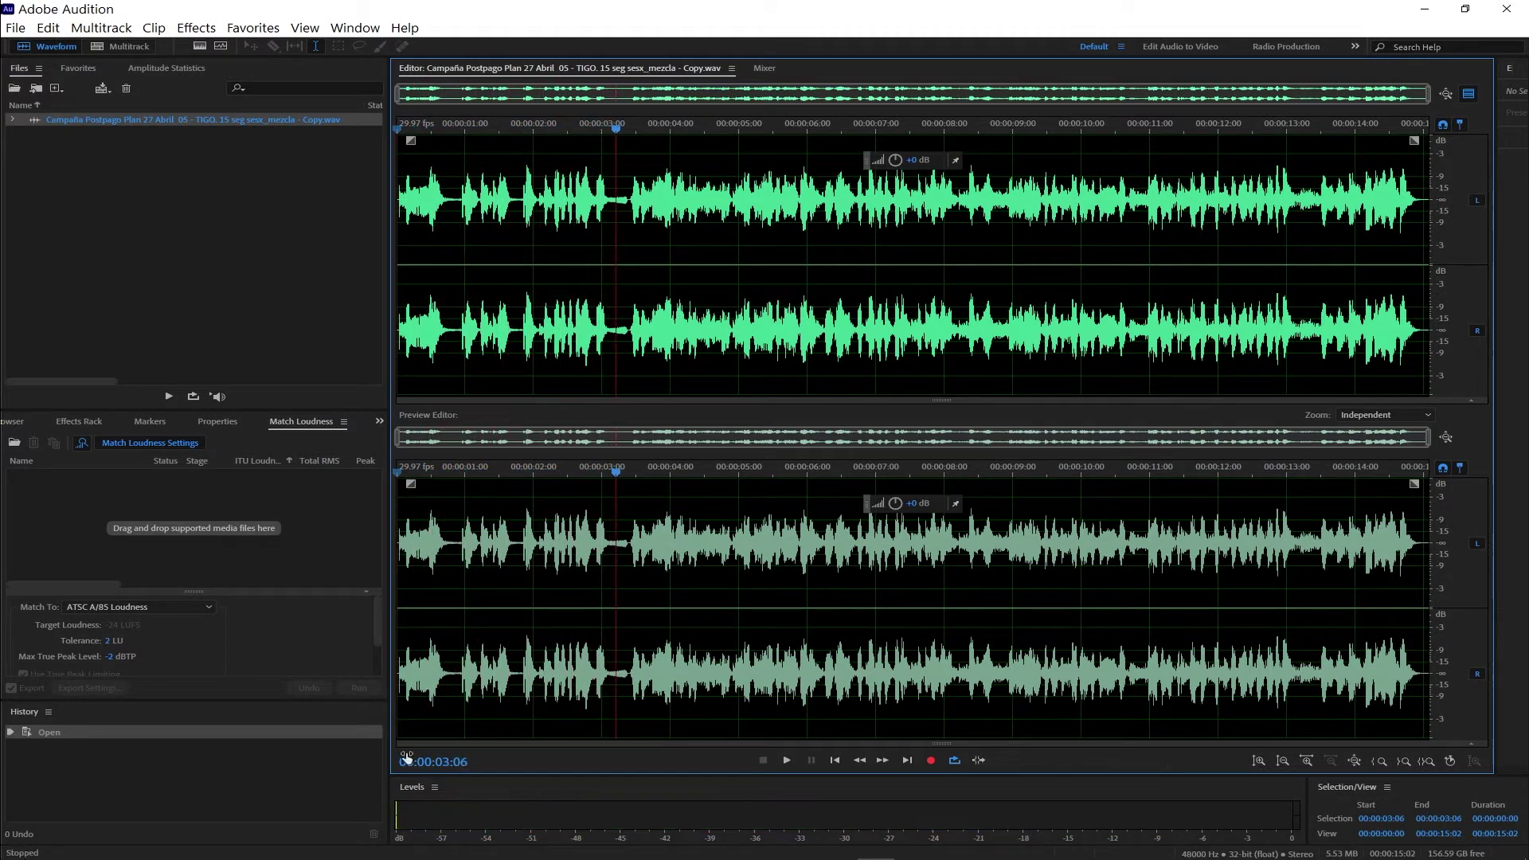
{"action": "left_click", "coordinate": [628, 543]}
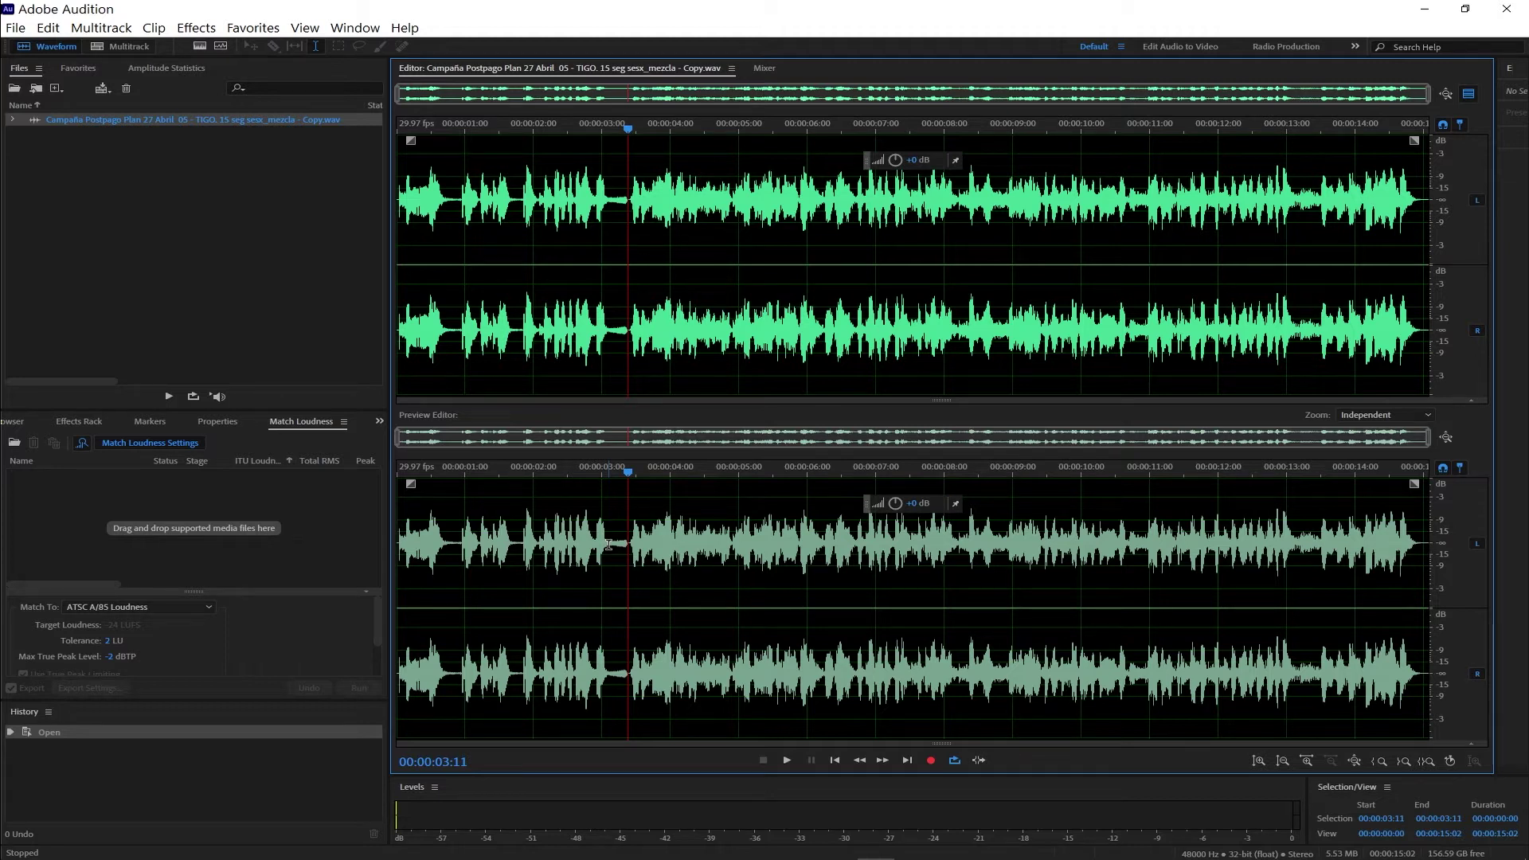
- Add the mezcla - Copy.wav file to Match Loudness to analyse its levels
{"action": "left_click", "coordinate": [126, 212]}
{"action": "left_click", "coordinate": [118, 126]}
{"action": "left_click_drag", "start_coordinate": [118, 126], "coordinate": [184, 489]}
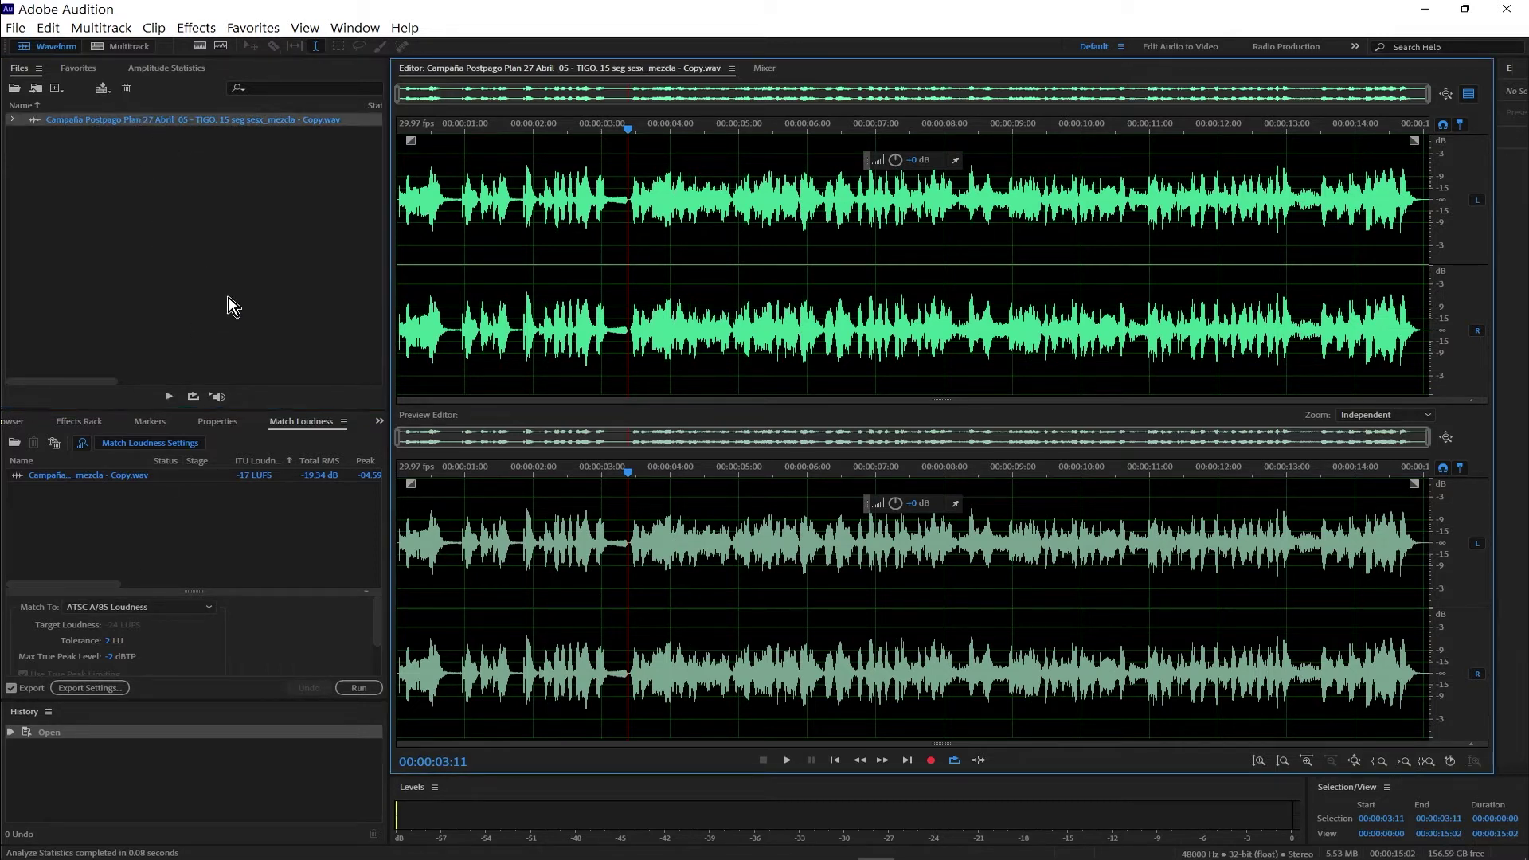
- Add a Hard Limiter to slot 2 of the effects rack, trying the Limit to -.1dB preset before choosing Heavy
{"action": "left_click", "coordinate": [90, 422]}
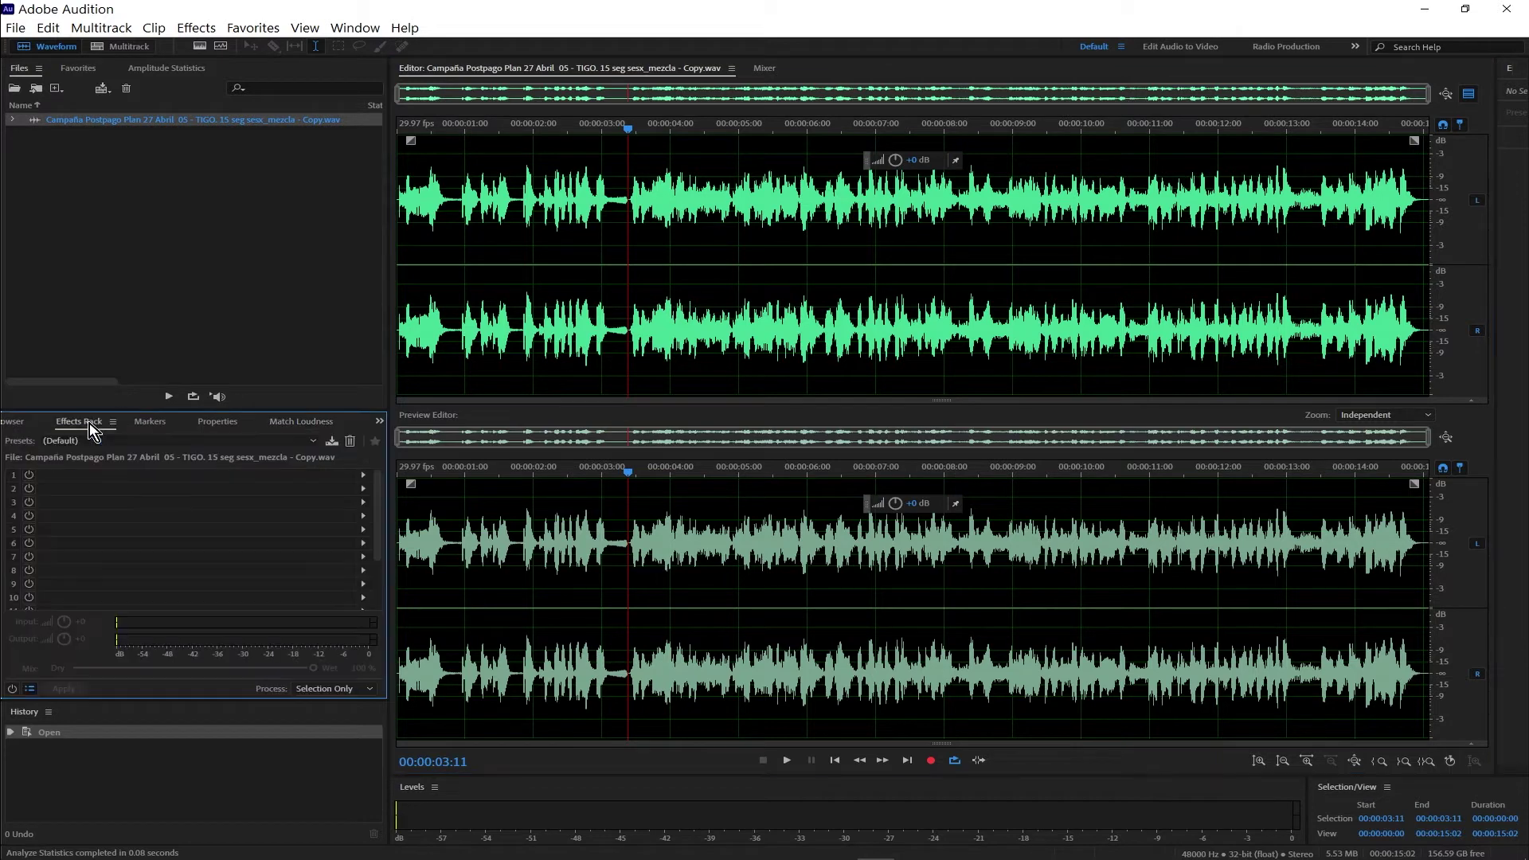
{"action": "left_click", "coordinate": [365, 494]}
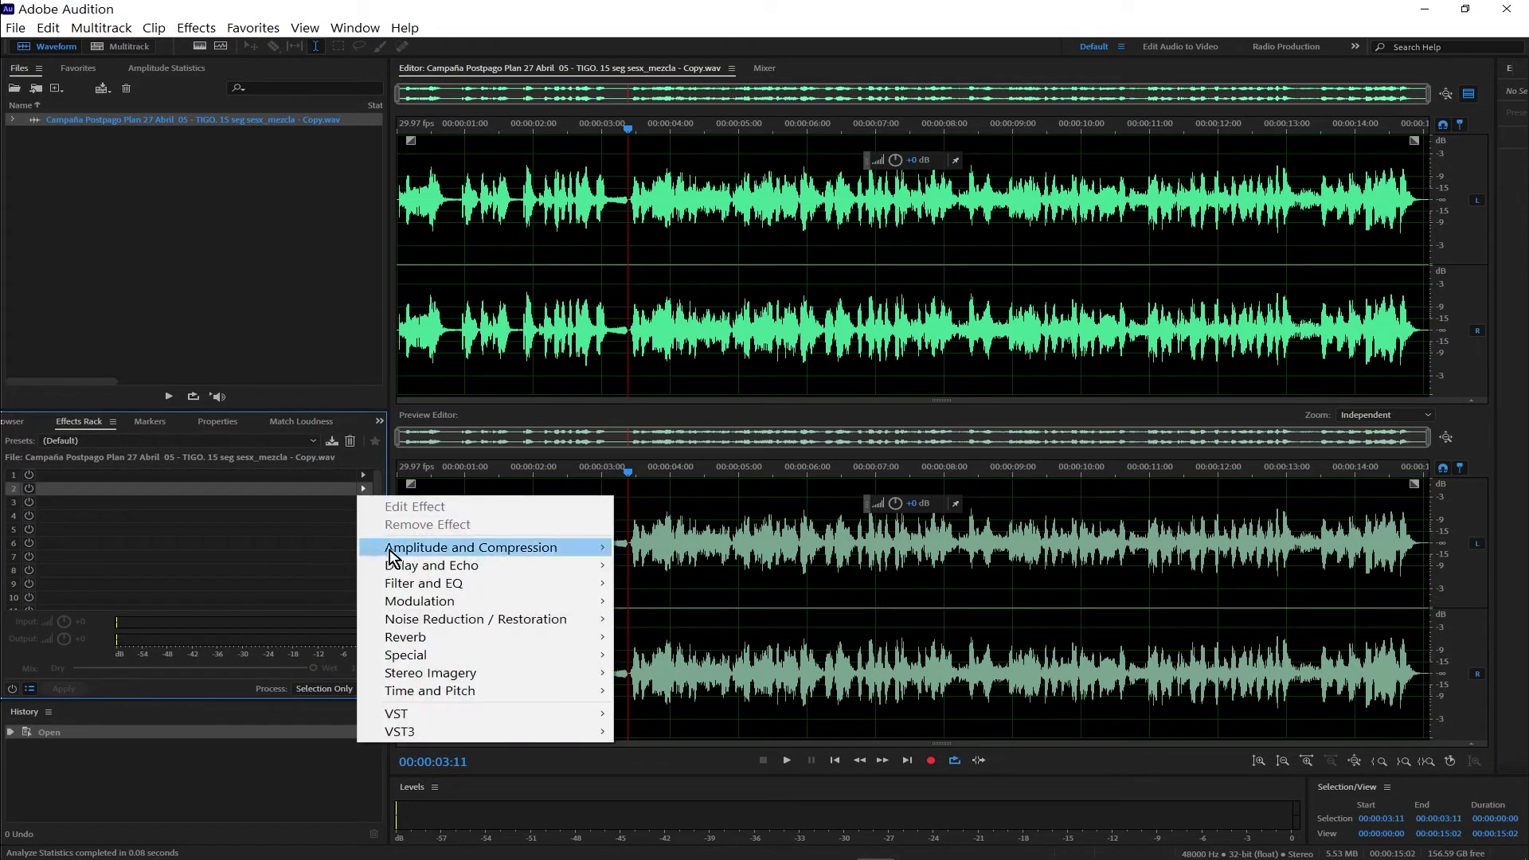
{"action": "mouse_move", "coordinate": [428, 549]}
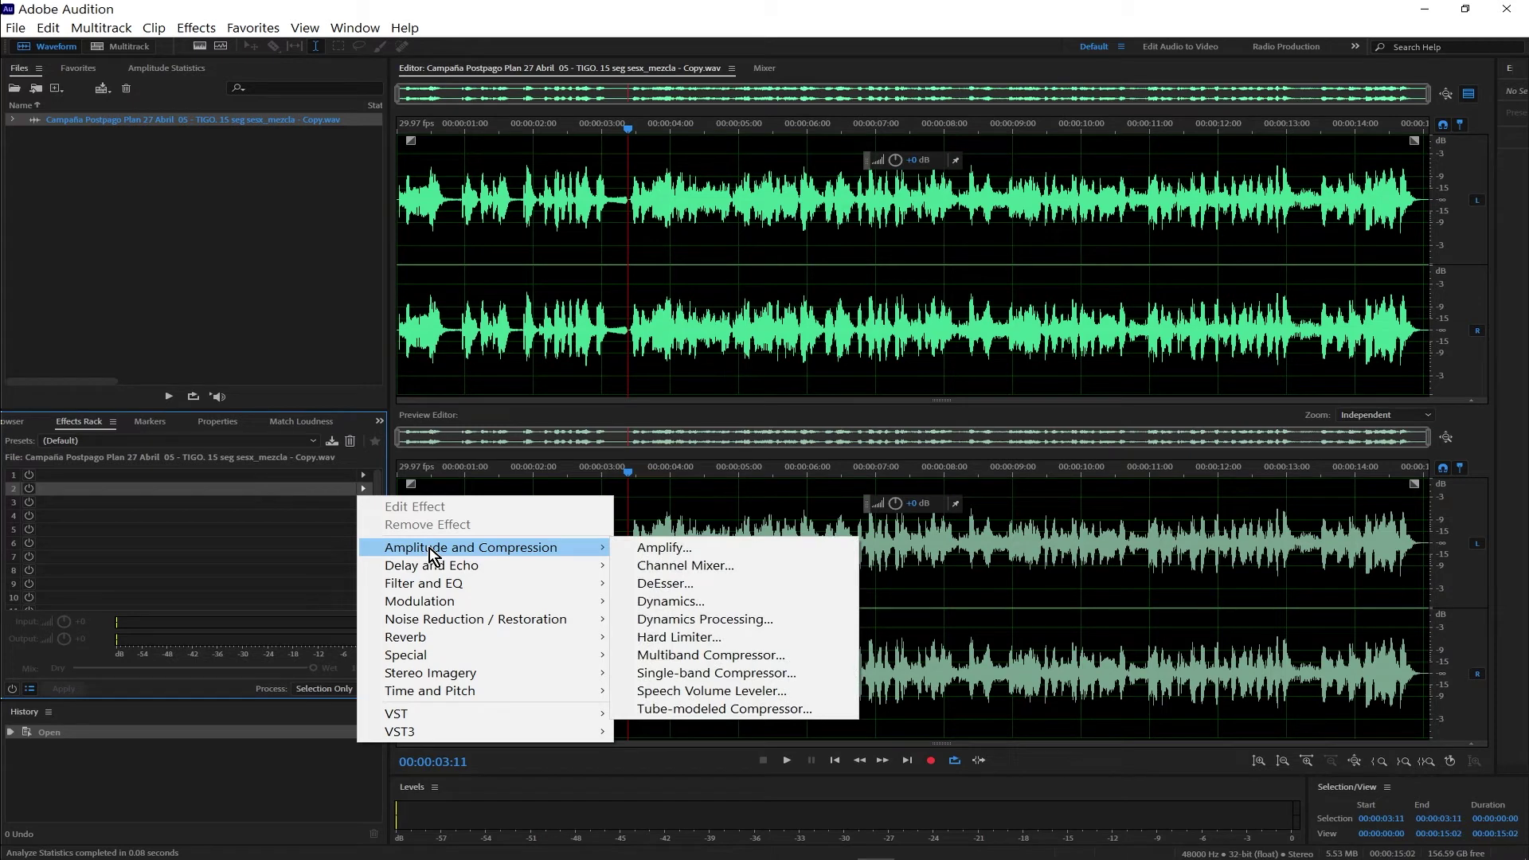
{"action": "left_click", "coordinate": [698, 647]}
{"action": "left_click", "coordinate": [729, 339]}
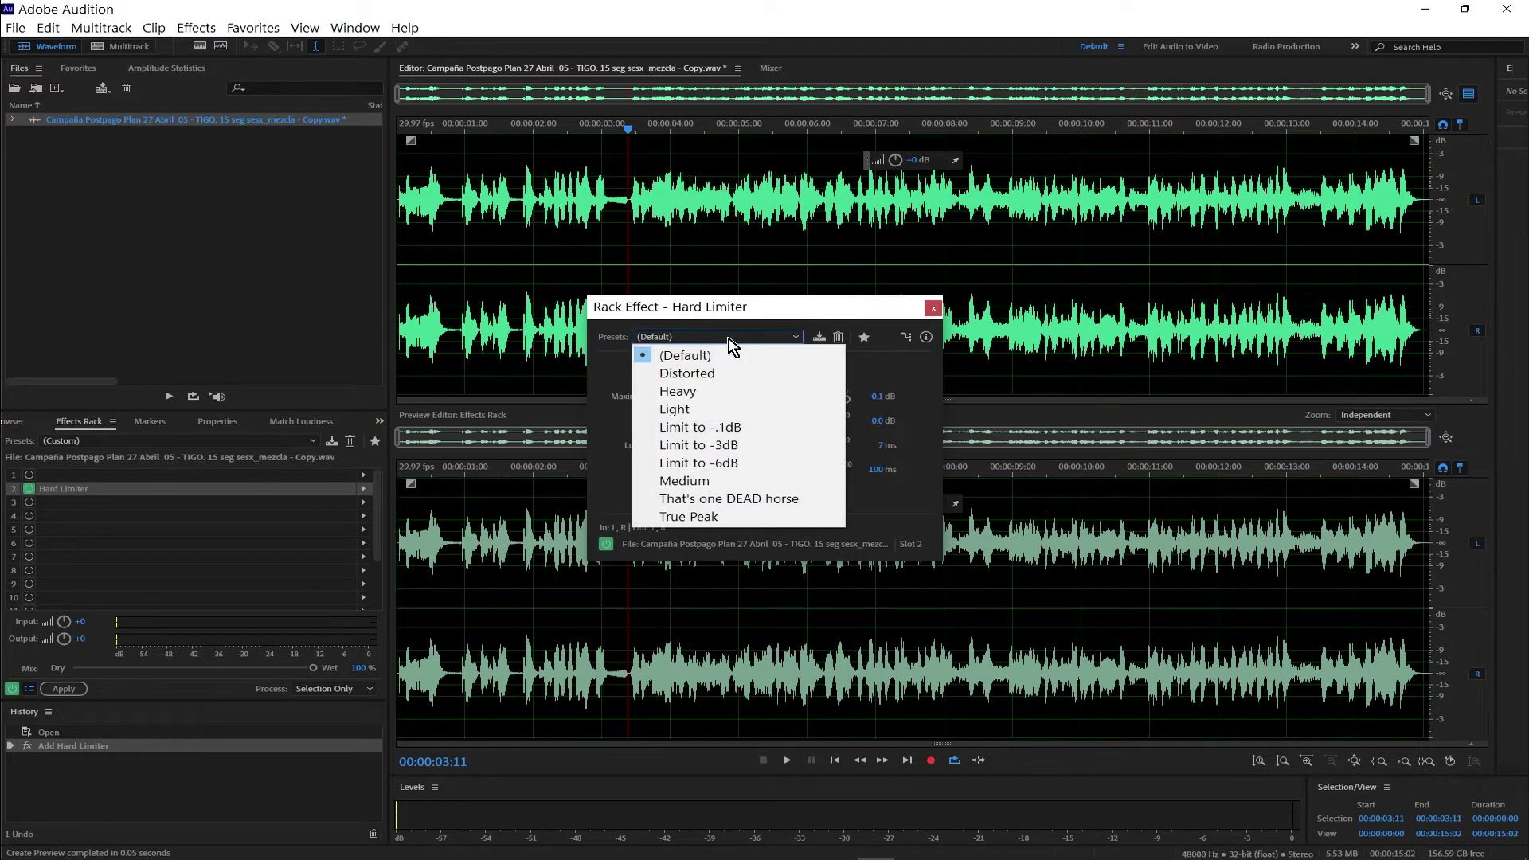
{"action": "left_click", "coordinate": [700, 428]}
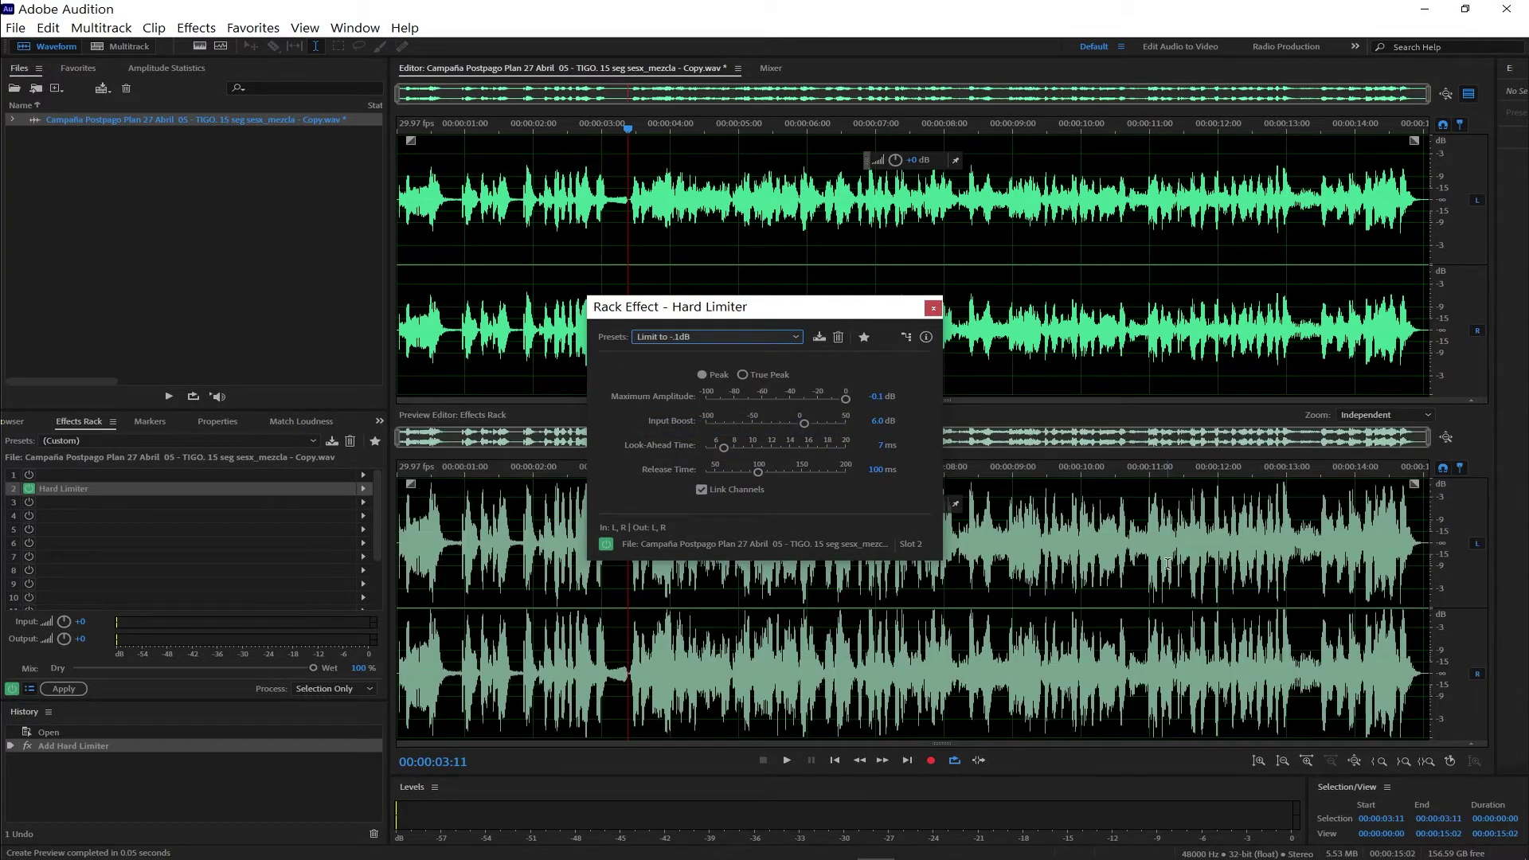
{"action": "left_click", "coordinate": [749, 338]}
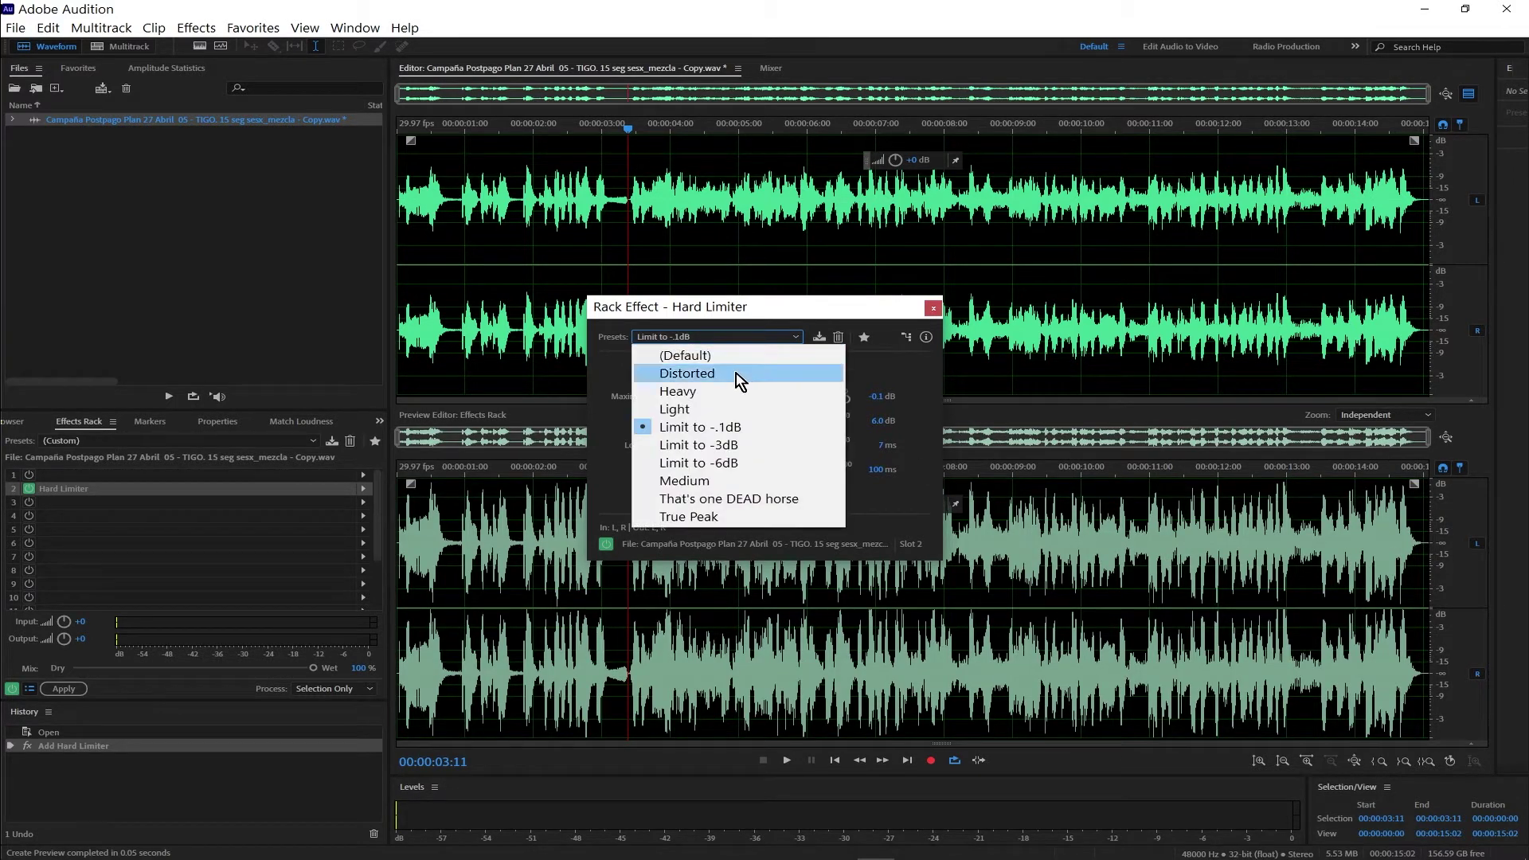
{"action": "left_click", "coordinate": [688, 391]}
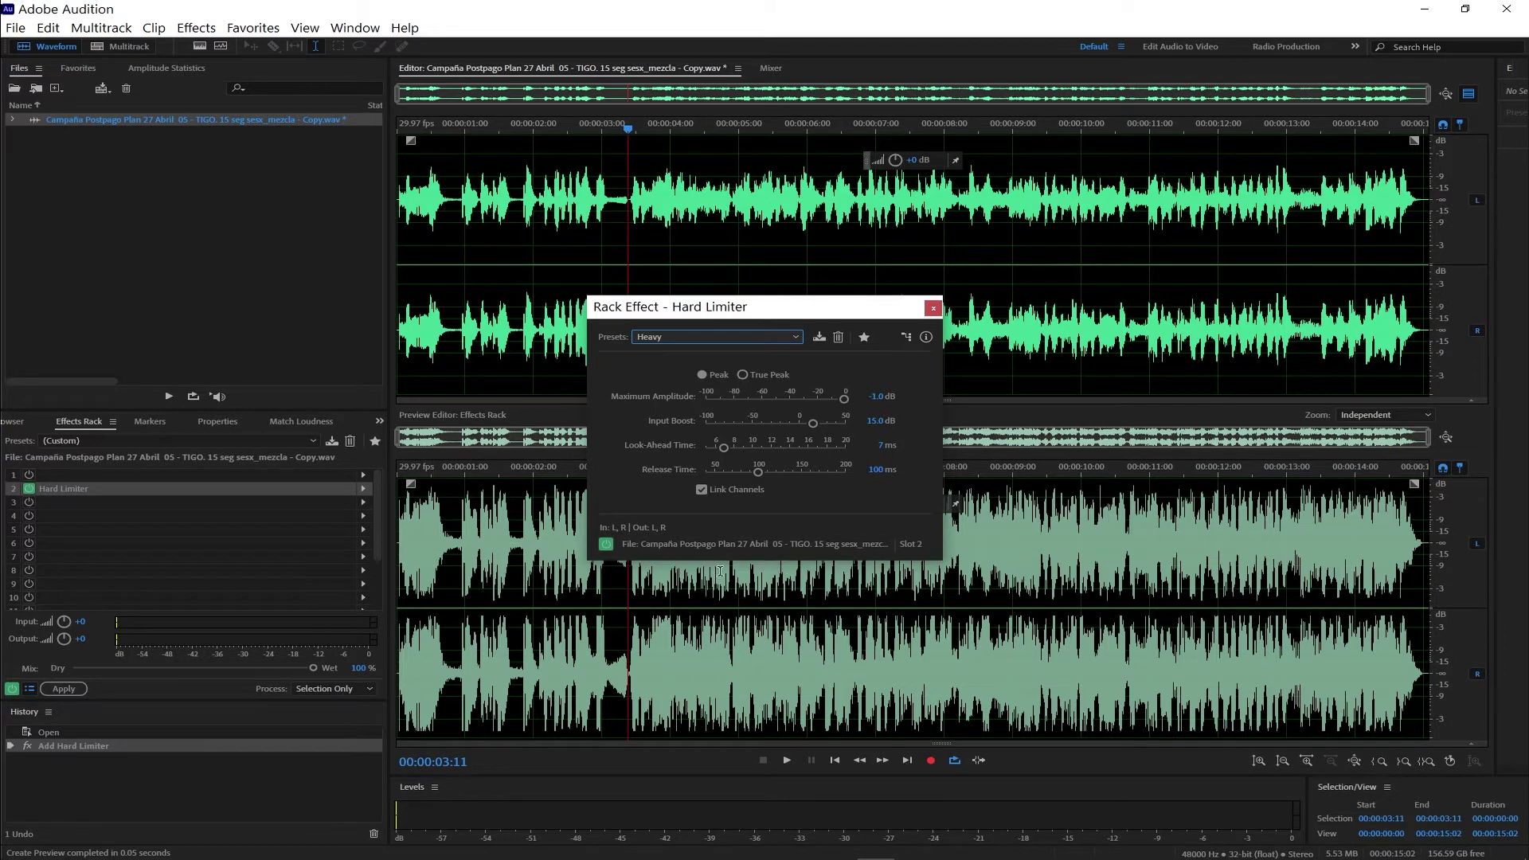
- Preview the limited audio from 00:00:02:15 and apply the effects rack to the file
{"action": "left_click_drag", "start_coordinate": [843, 309], "coordinate": [384, 212]}
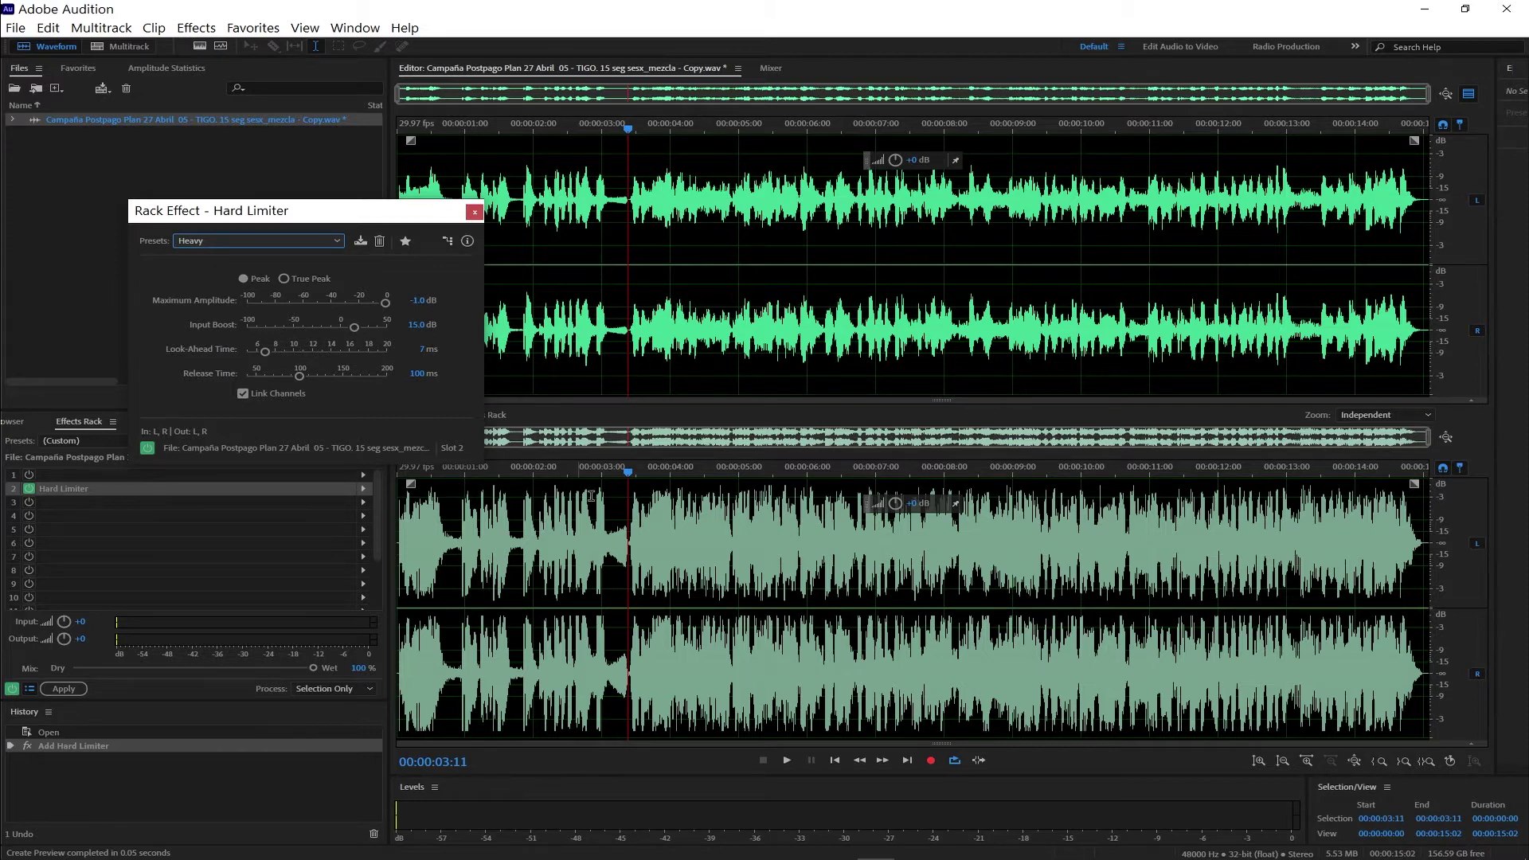
{"action": "left_click", "coordinate": [568, 472]}
{"action": "key", "text": "space"}
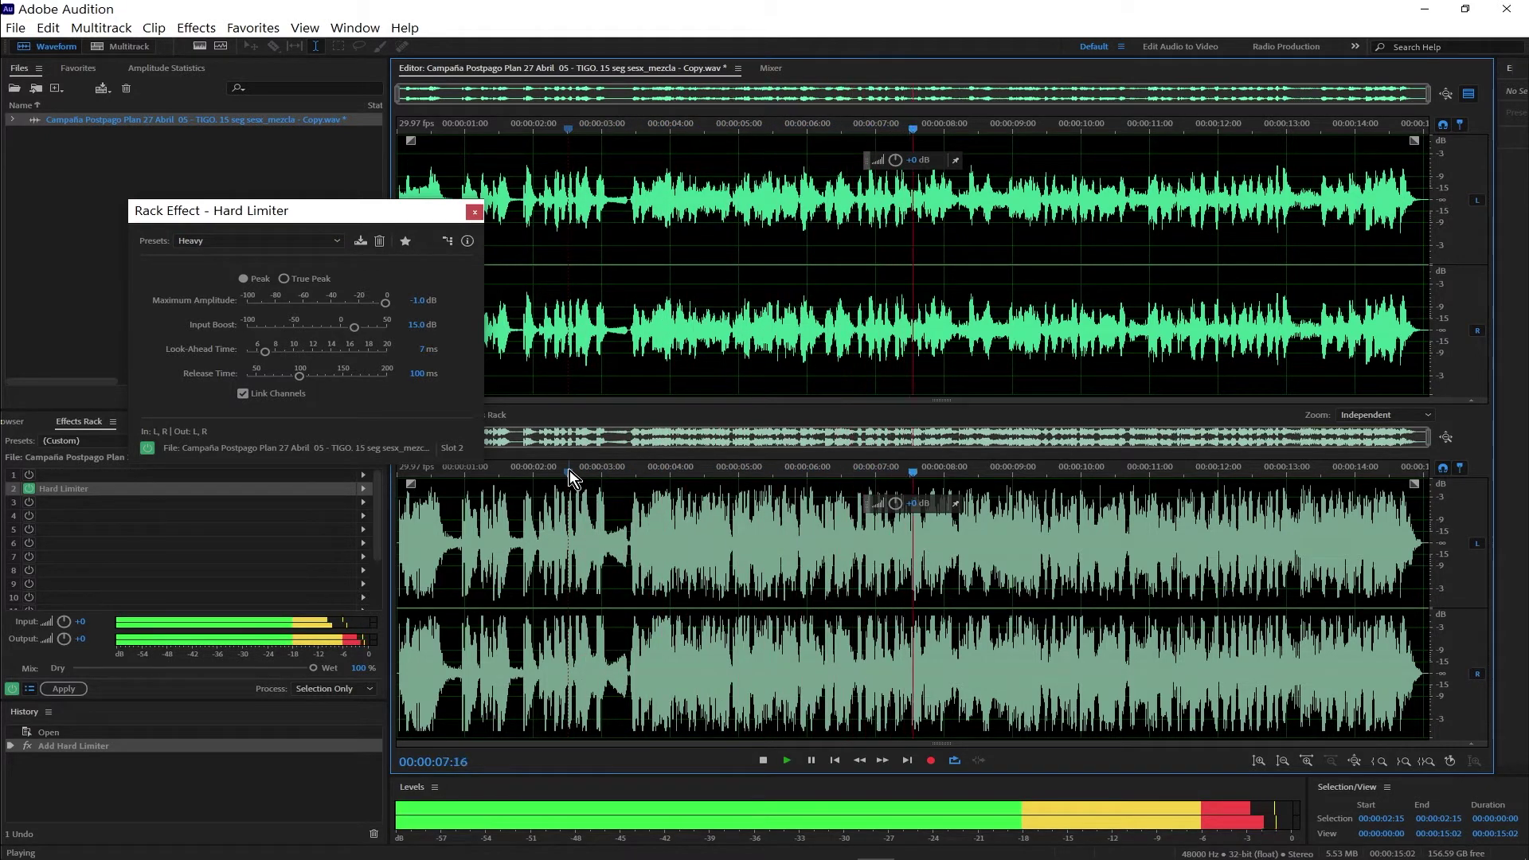
{"action": "key", "text": "space"}
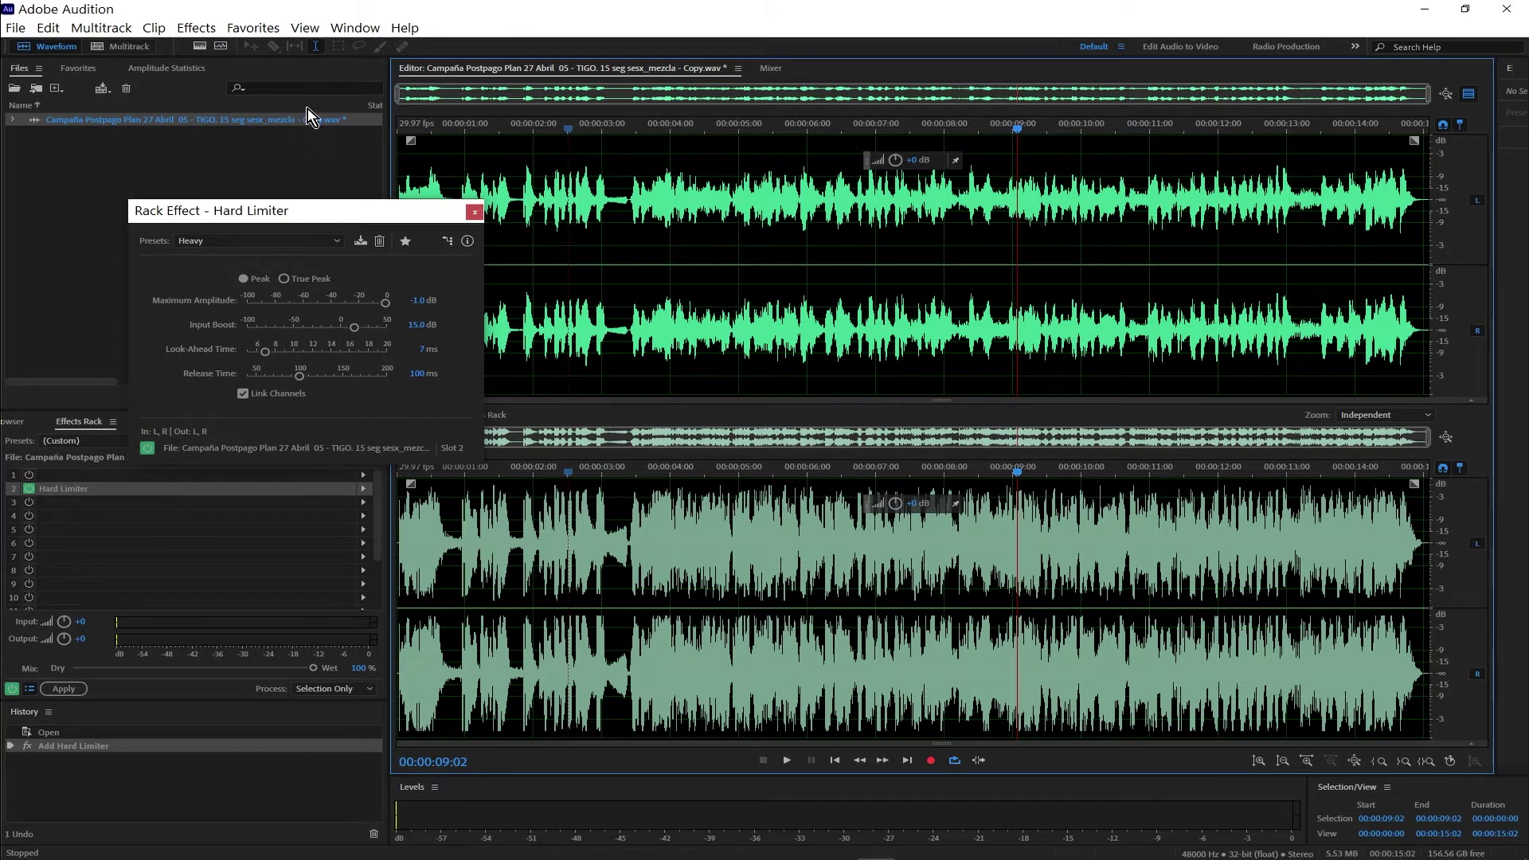
{"action": "left_click", "coordinate": [63, 689]}
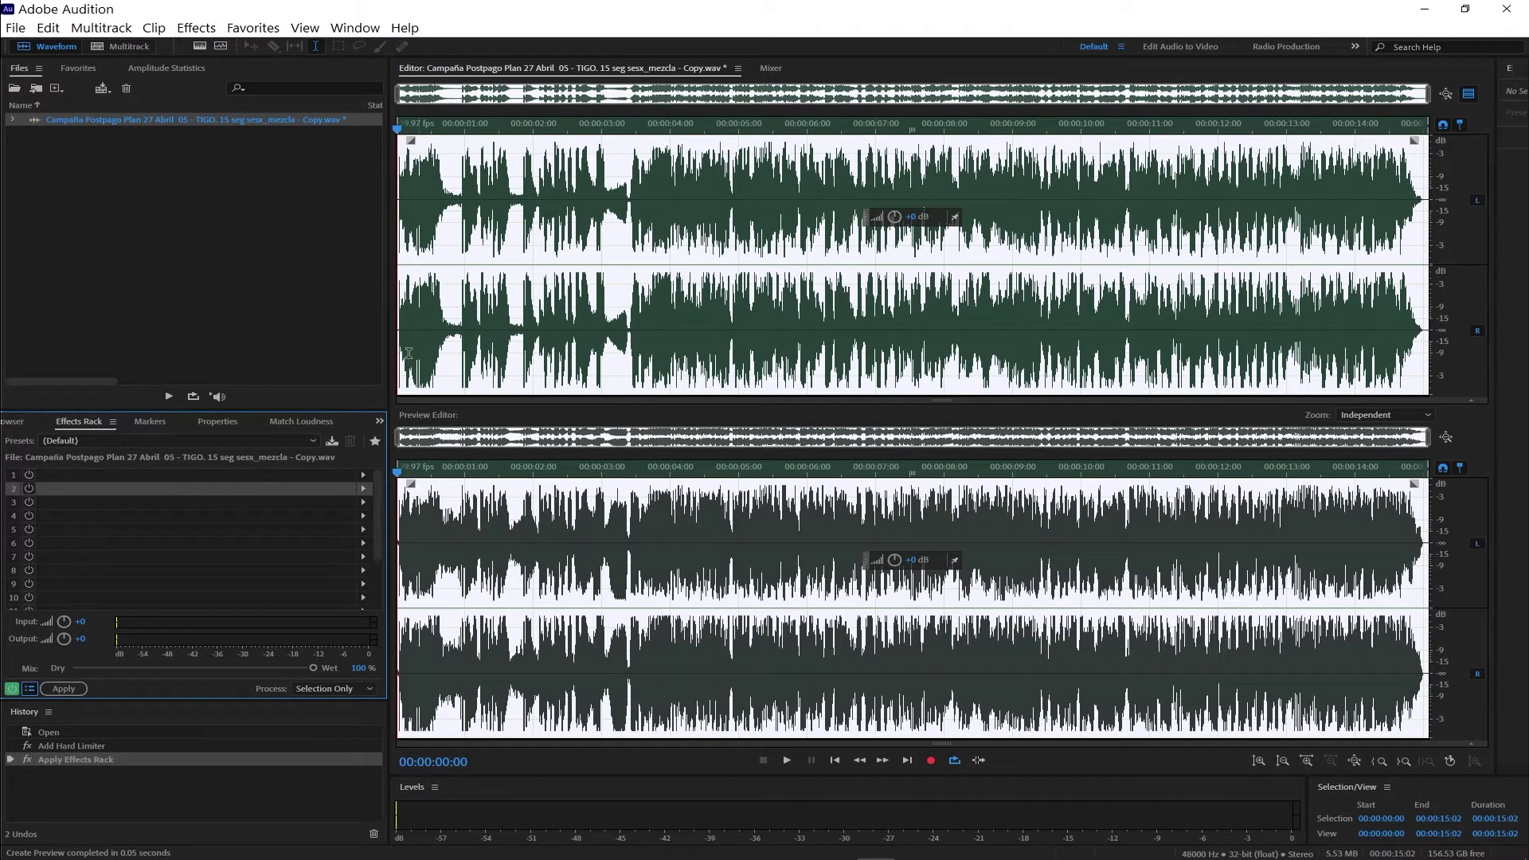
- Remove the outdated entry from Match Loudness and add the limited mezcla - Copy.wav again for a fresh analysis
{"action": "left_click", "coordinate": [300, 423]}
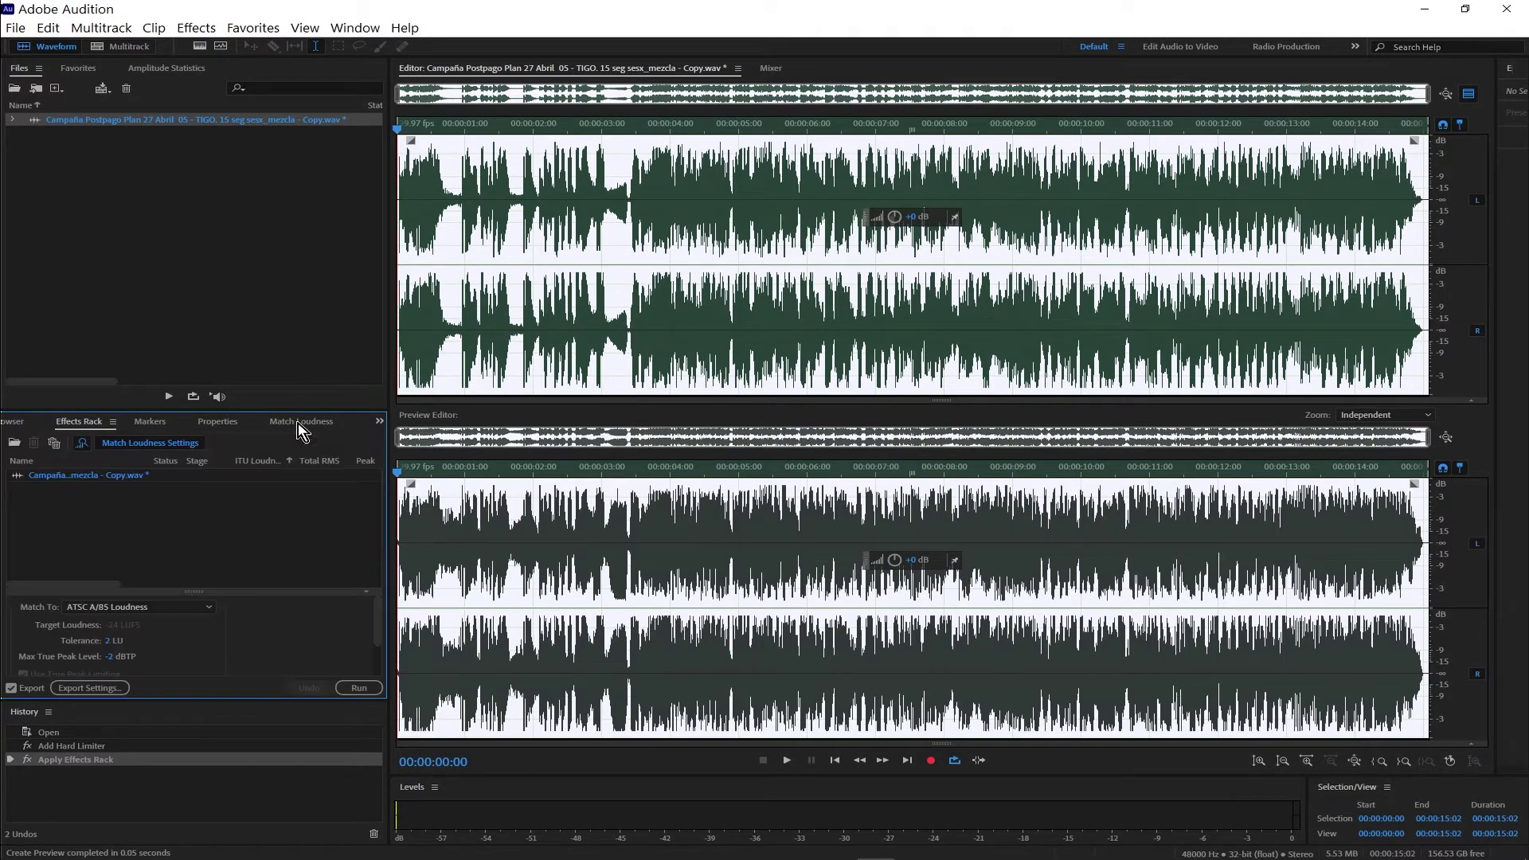
{"action": "left_click", "coordinate": [342, 30]}
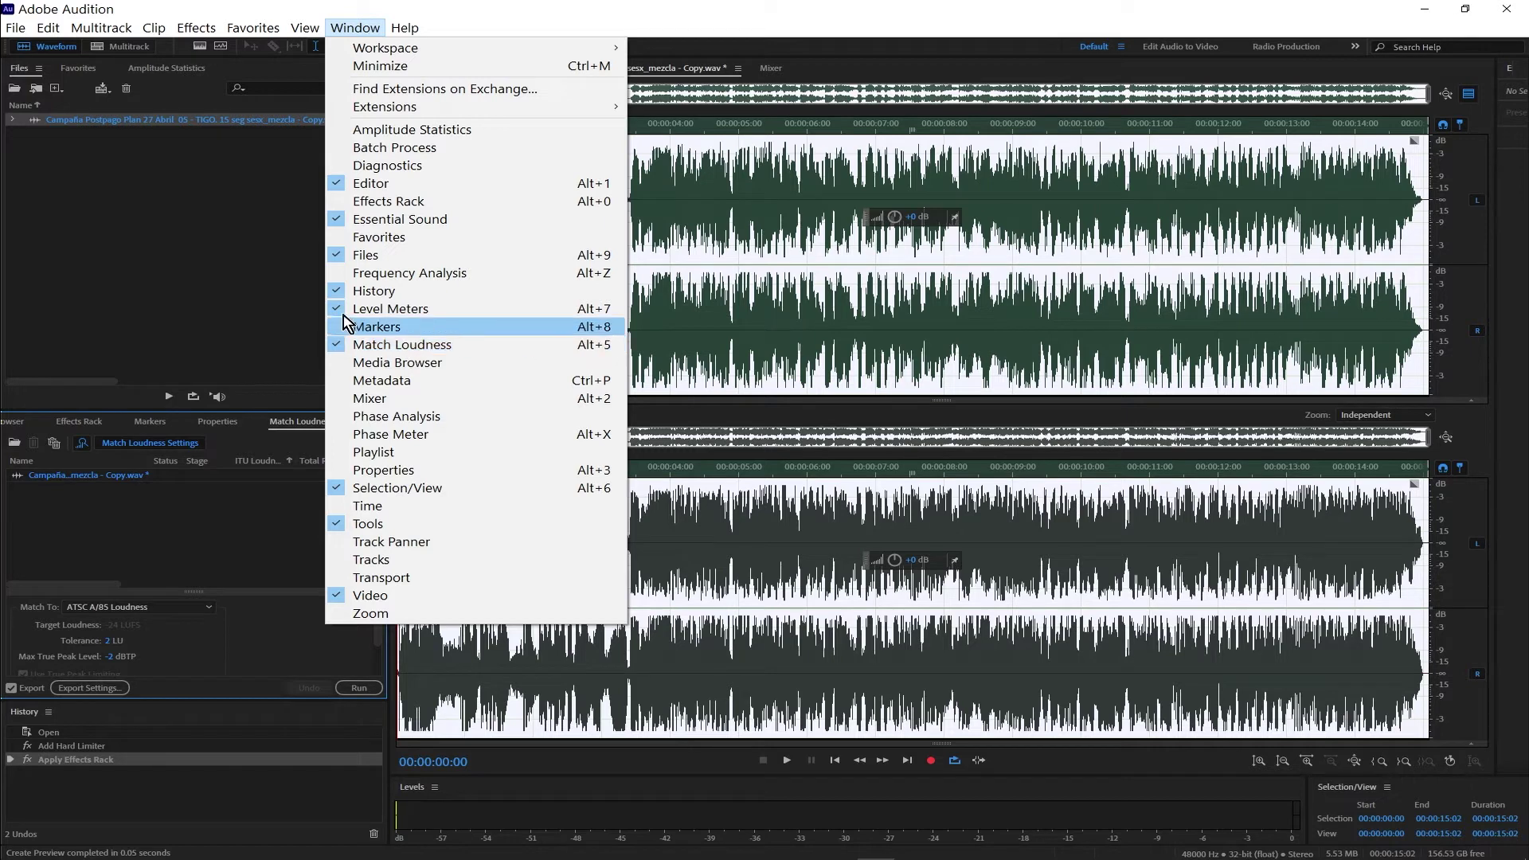
{"action": "left_click", "coordinate": [226, 305]}
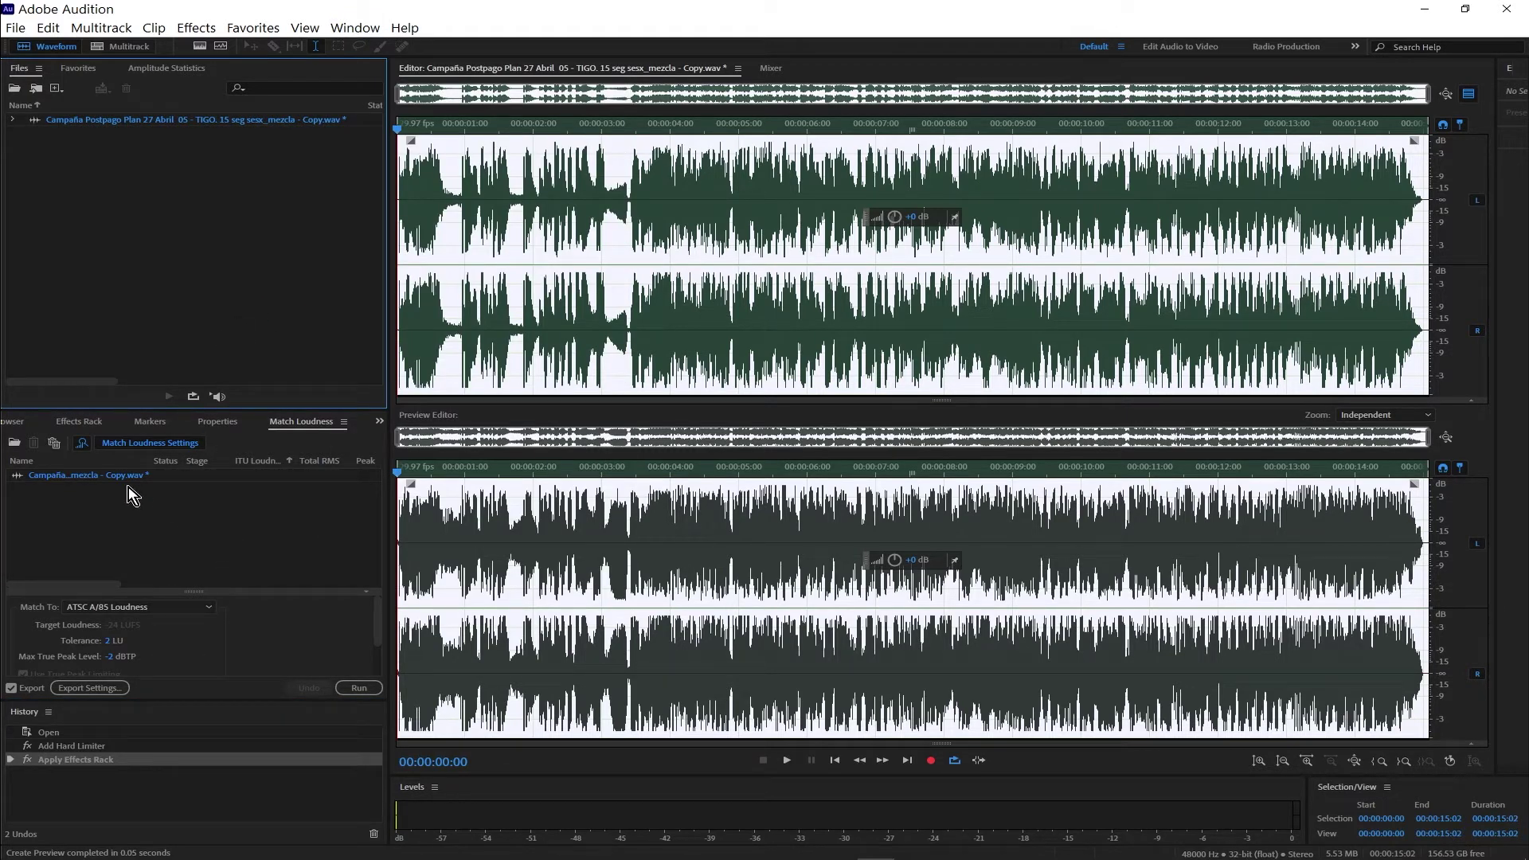
{"action": "left_click", "coordinate": [95, 478]}
{"action": "key", "text": "Delete"}
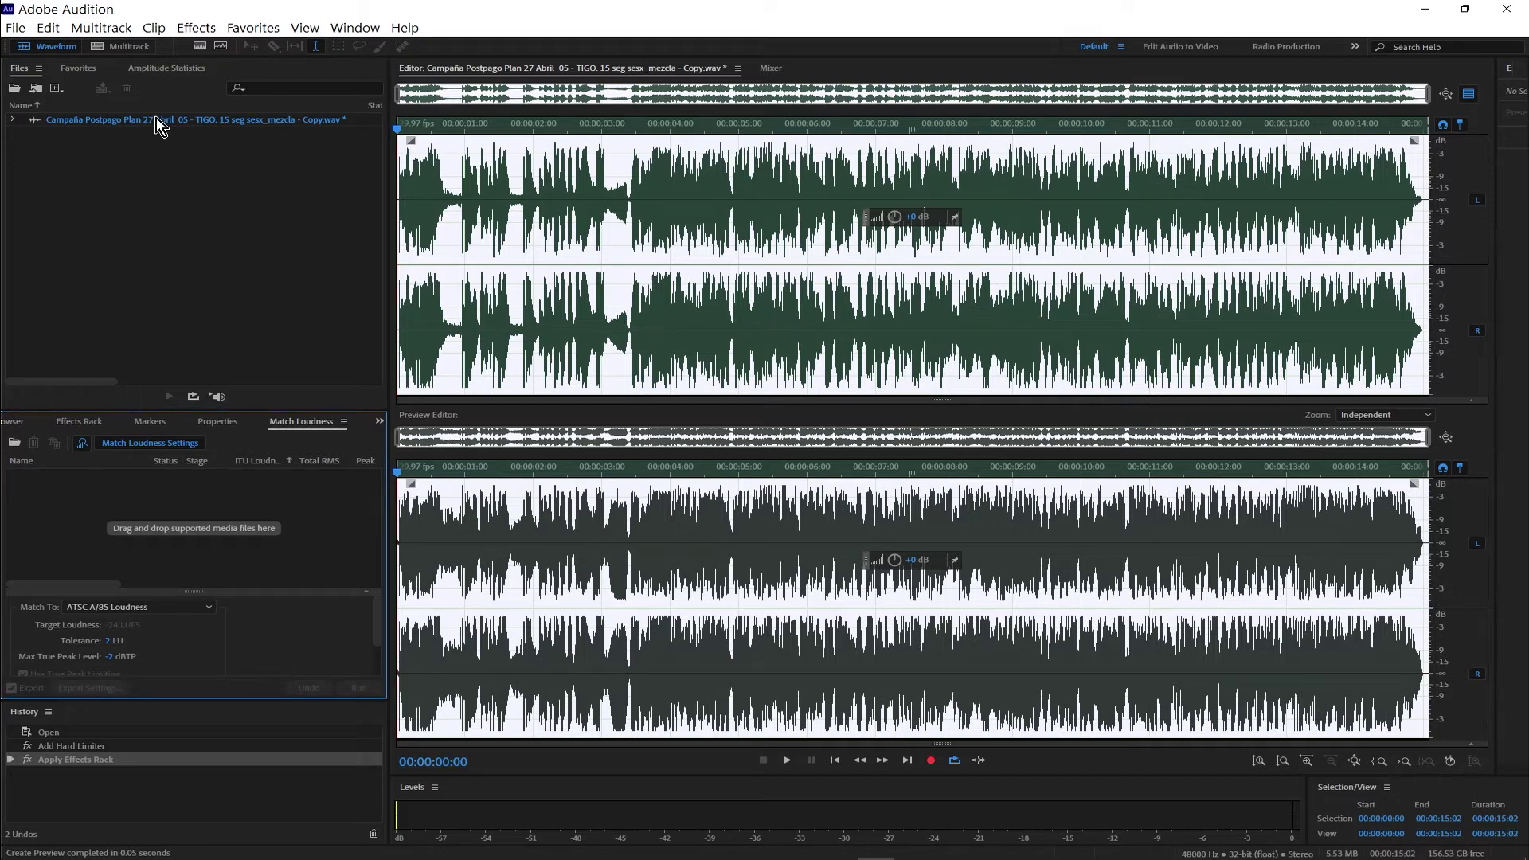
{"action": "left_click_drag", "start_coordinate": [160, 125], "coordinate": [170, 519]}
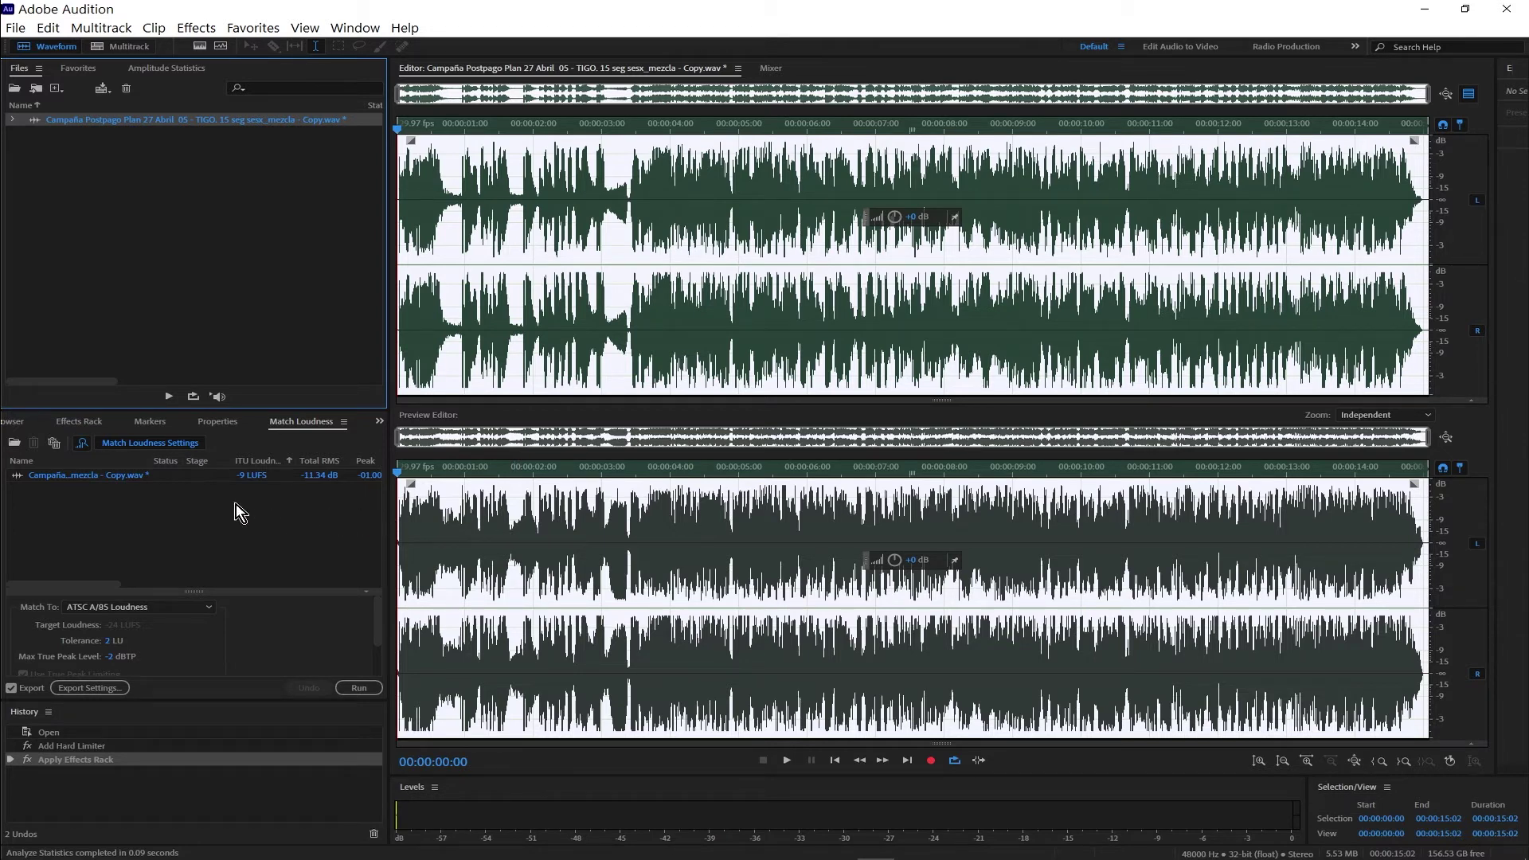
- Run Match Loudness to ATSC A/85 Loudness with AIFF export at the source file location, and play back the result
{"action": "left_click", "coordinate": [90, 689]}
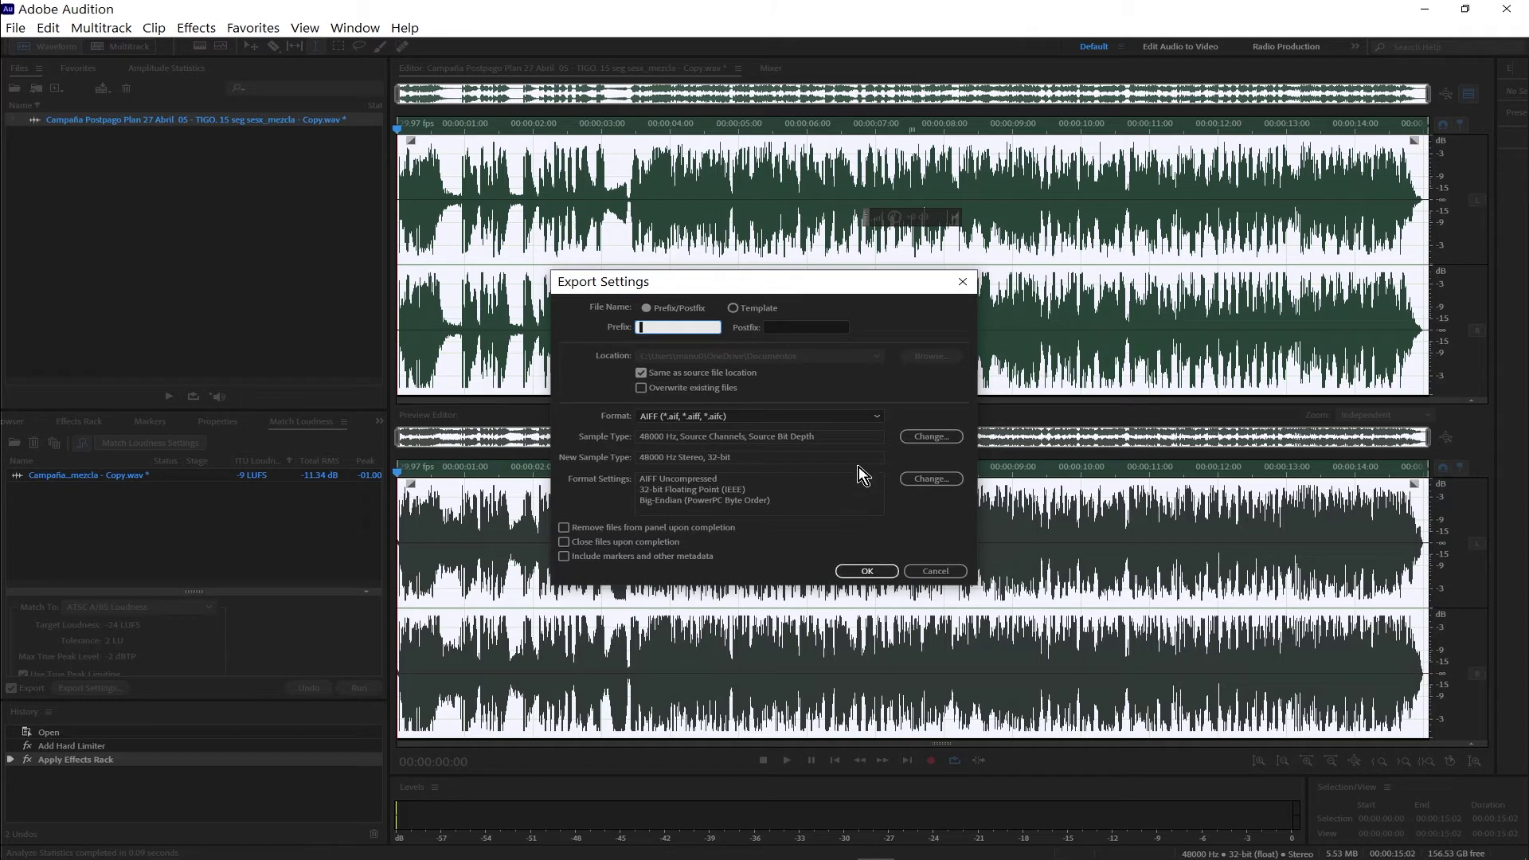
{"action": "left_click", "coordinate": [884, 575]}
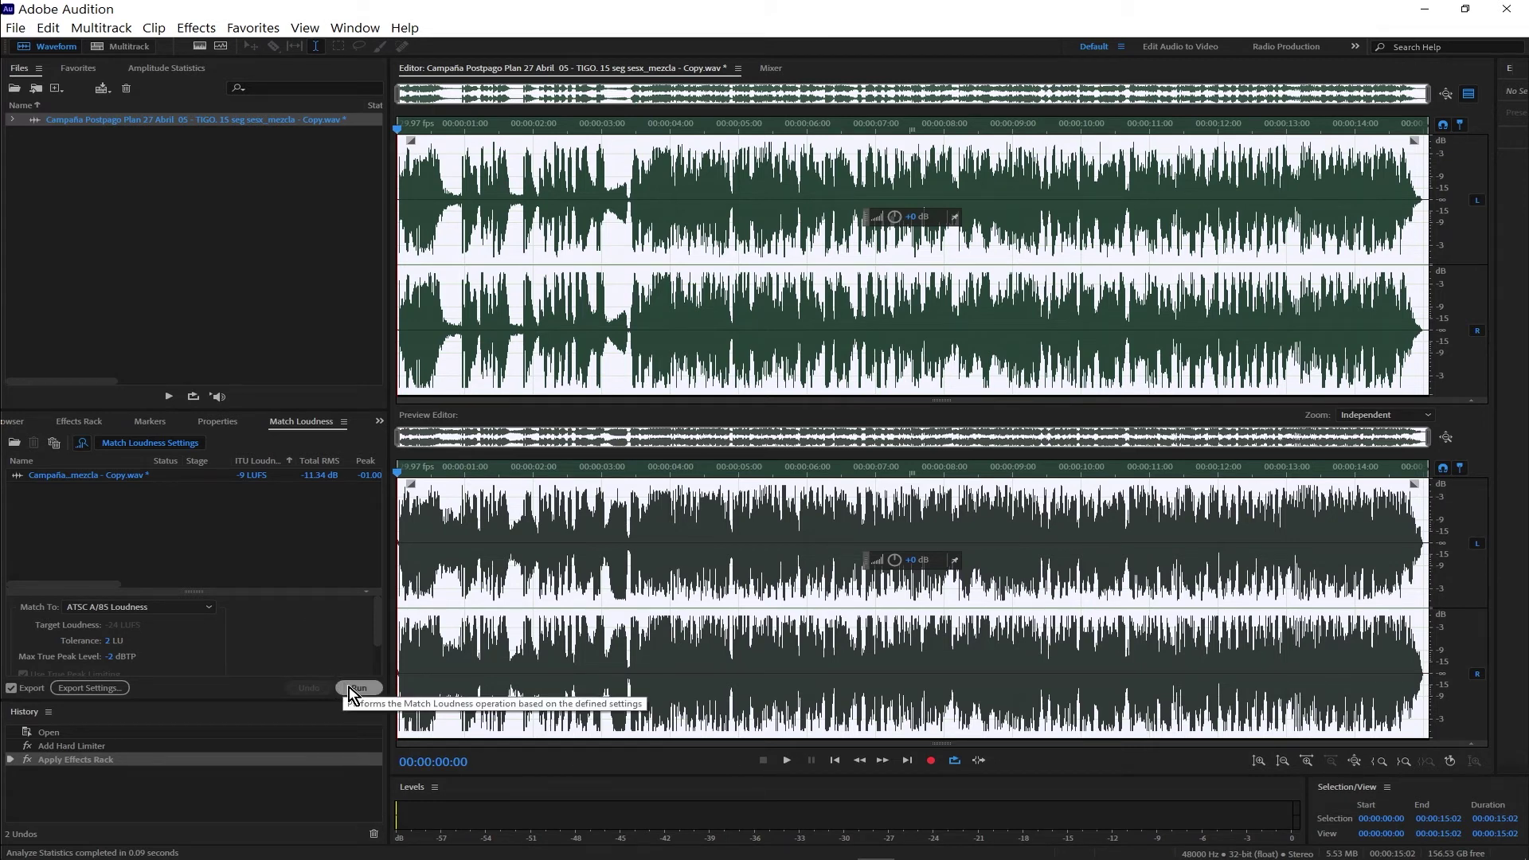
{"action": "left_click", "coordinate": [356, 690]}
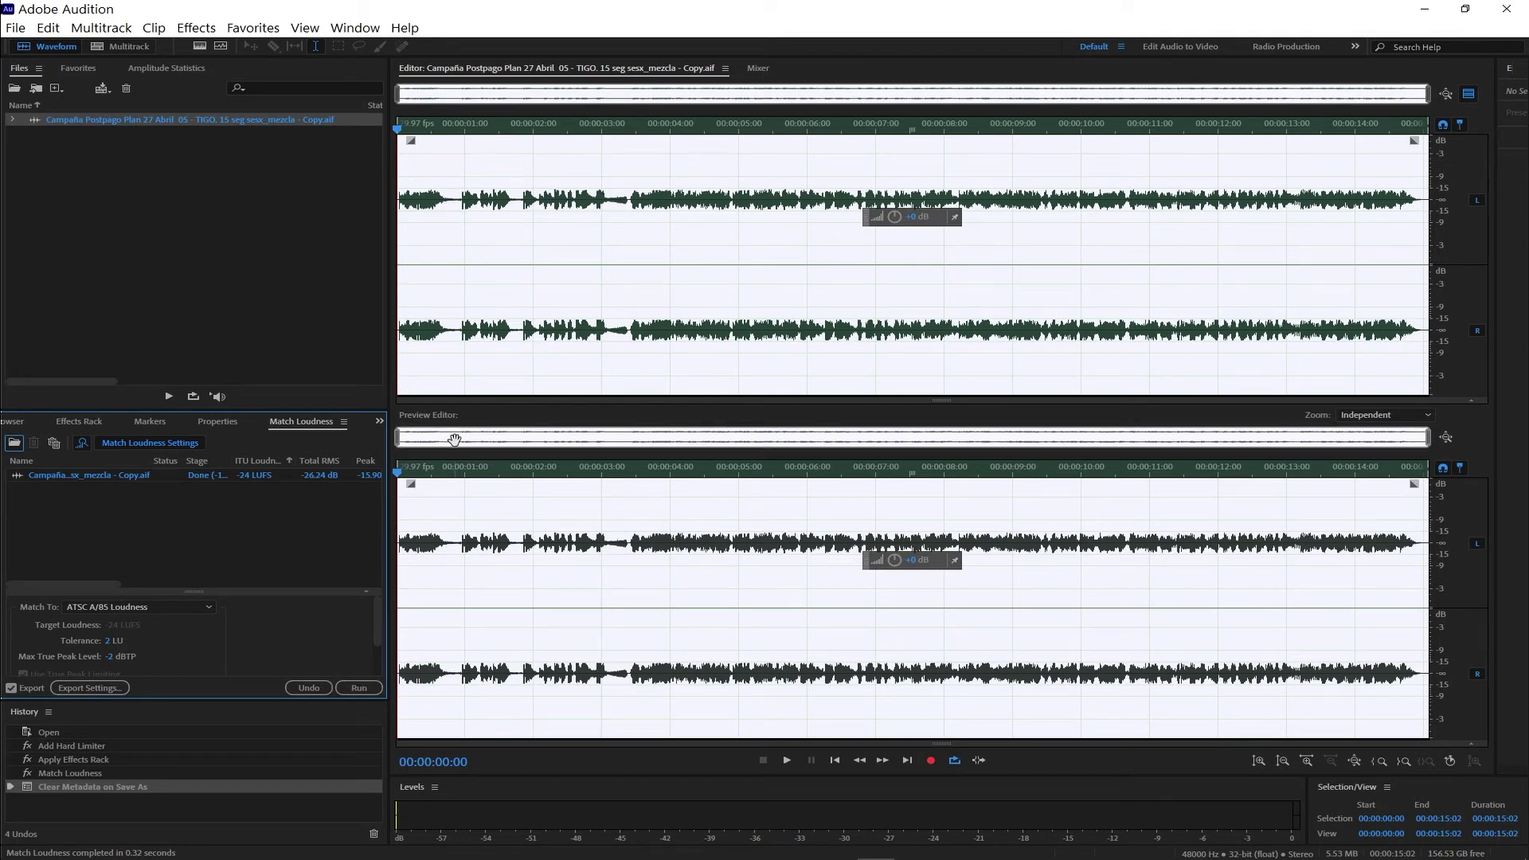
{"action": "left_click", "coordinate": [434, 468]}
{"action": "key", "text": "space"}
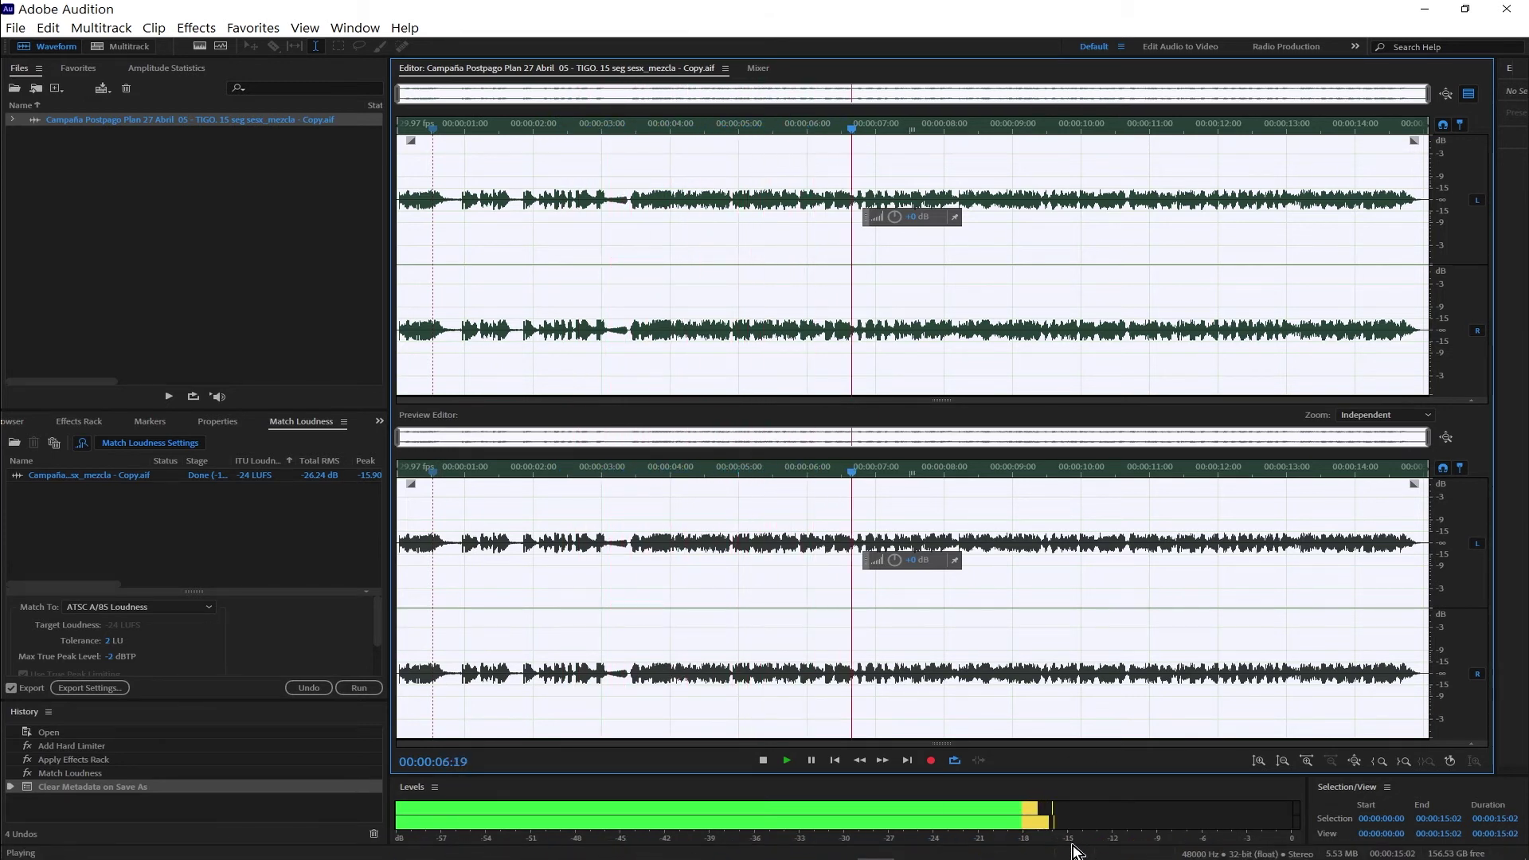
- Import the original mezcla.wav from the 02 folder in File Explorer and compare its waveform with the matched Copy.aif
{"action": "left_click", "coordinate": [385, 849]}
{"action": "left_click", "coordinate": [318, 812]}
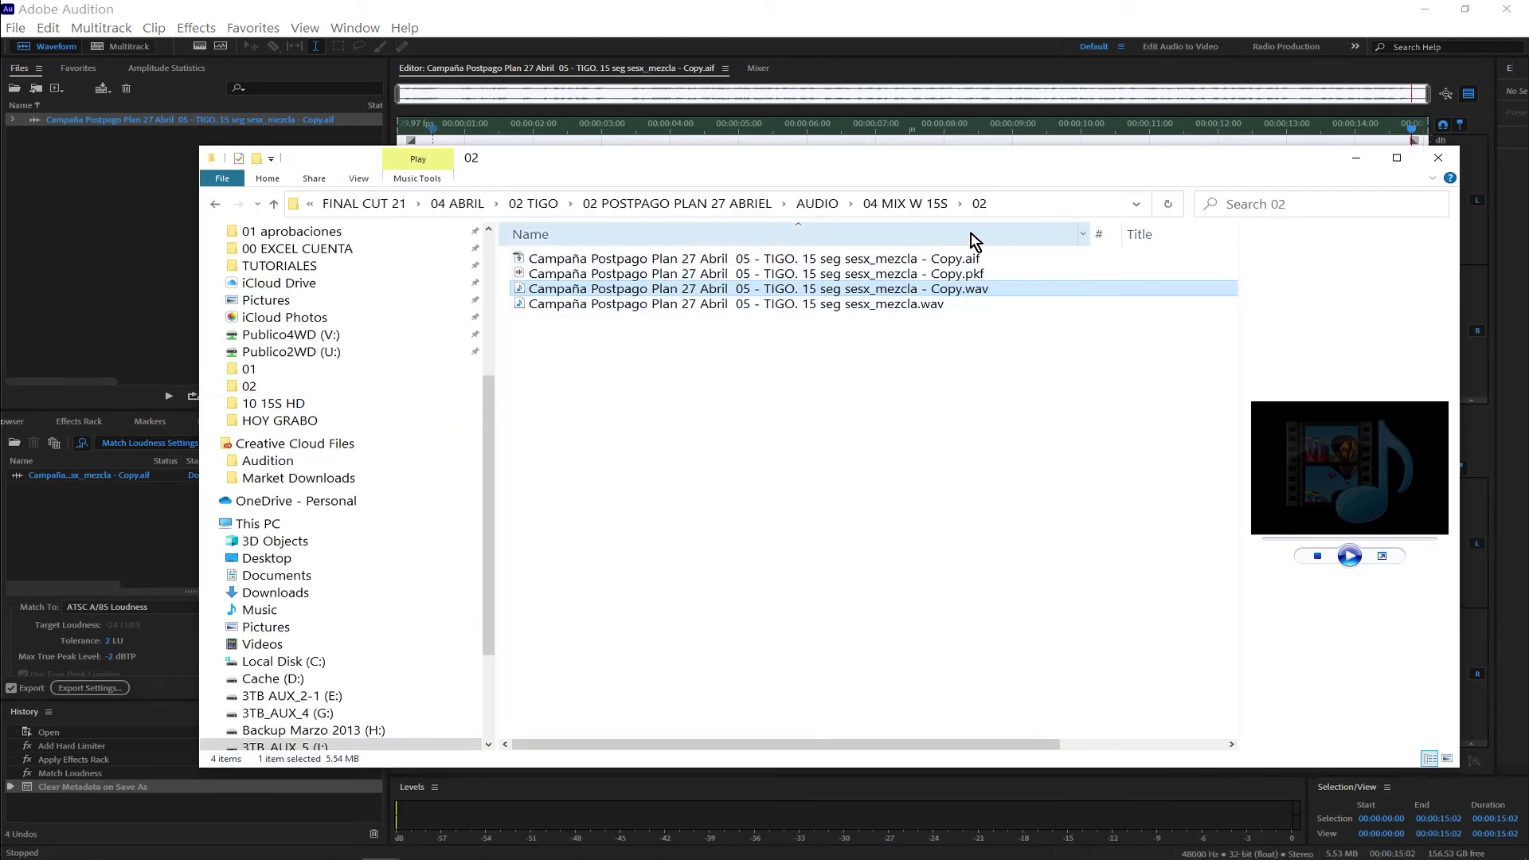
{"action": "left_click_drag", "start_coordinate": [906, 311], "coordinate": [149, 233]}
{"action": "left_click", "coordinate": [149, 233]}
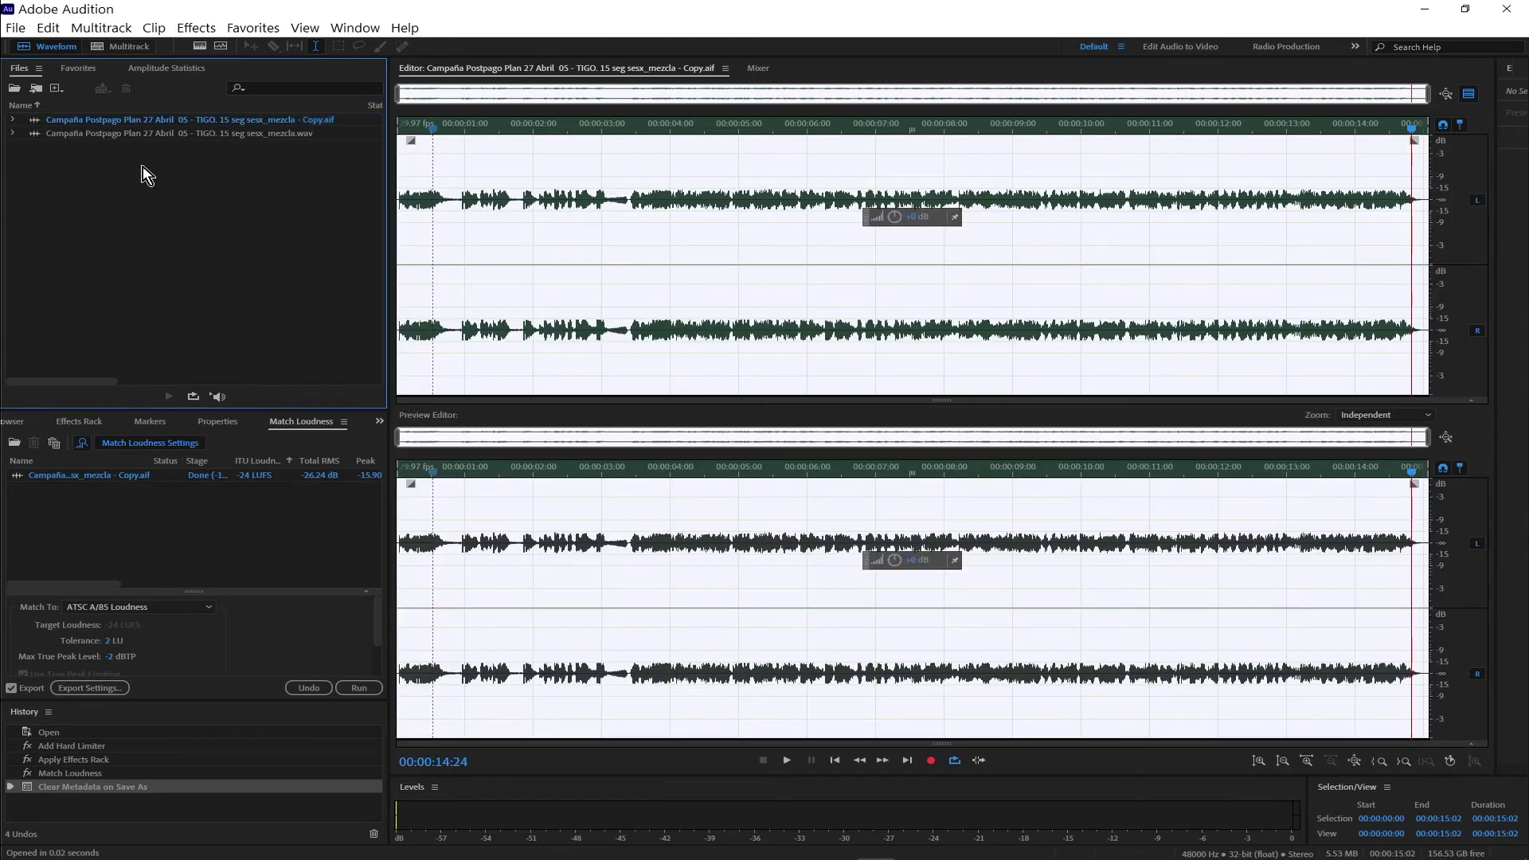
{"action": "double_click", "coordinate": [170, 133]}
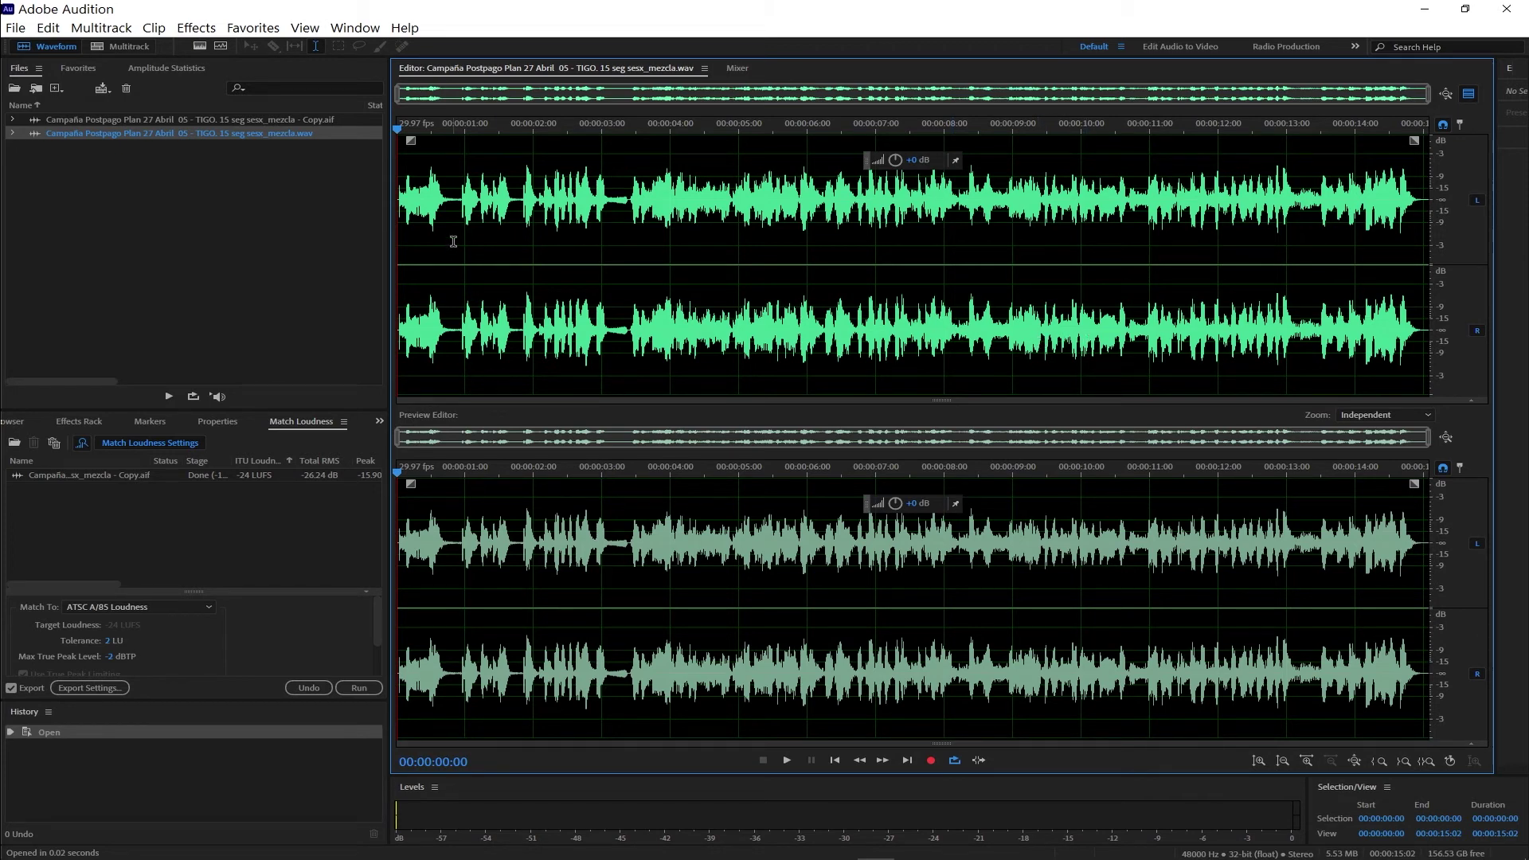
{"action": "left_click", "coordinate": [205, 120], "text": "ctrl"}
{"action": "double_click", "coordinate": [205, 120]}
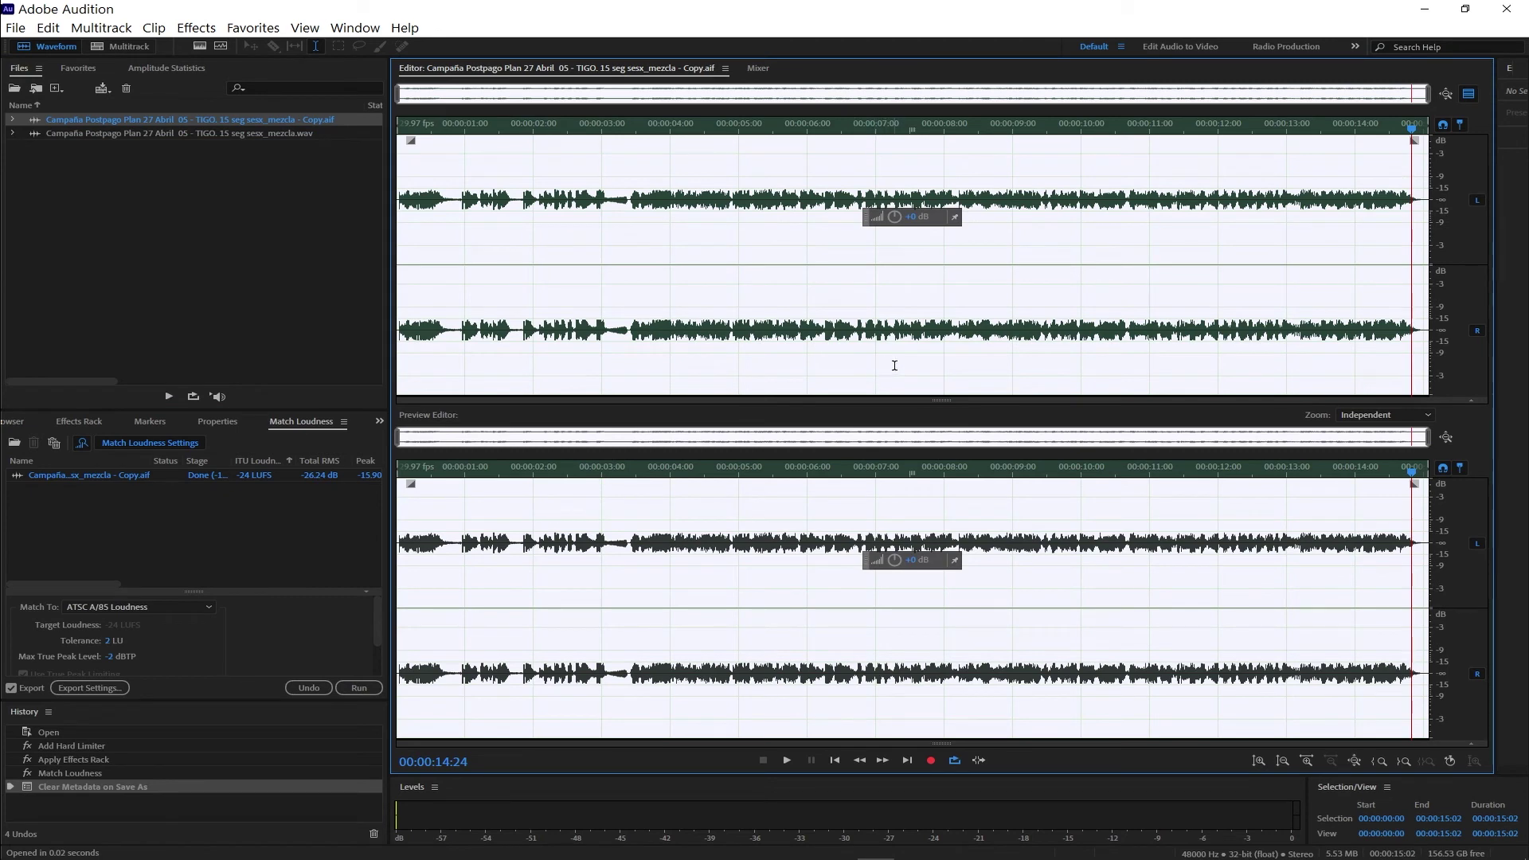
- Switch to Premiere Pro and return the playhead to the start of the Seq 04 15S HD sequence
{"action": "mouse_move", "coordinate": [804, 850]}
{"action": "left_click", "coordinate": [805, 850]}
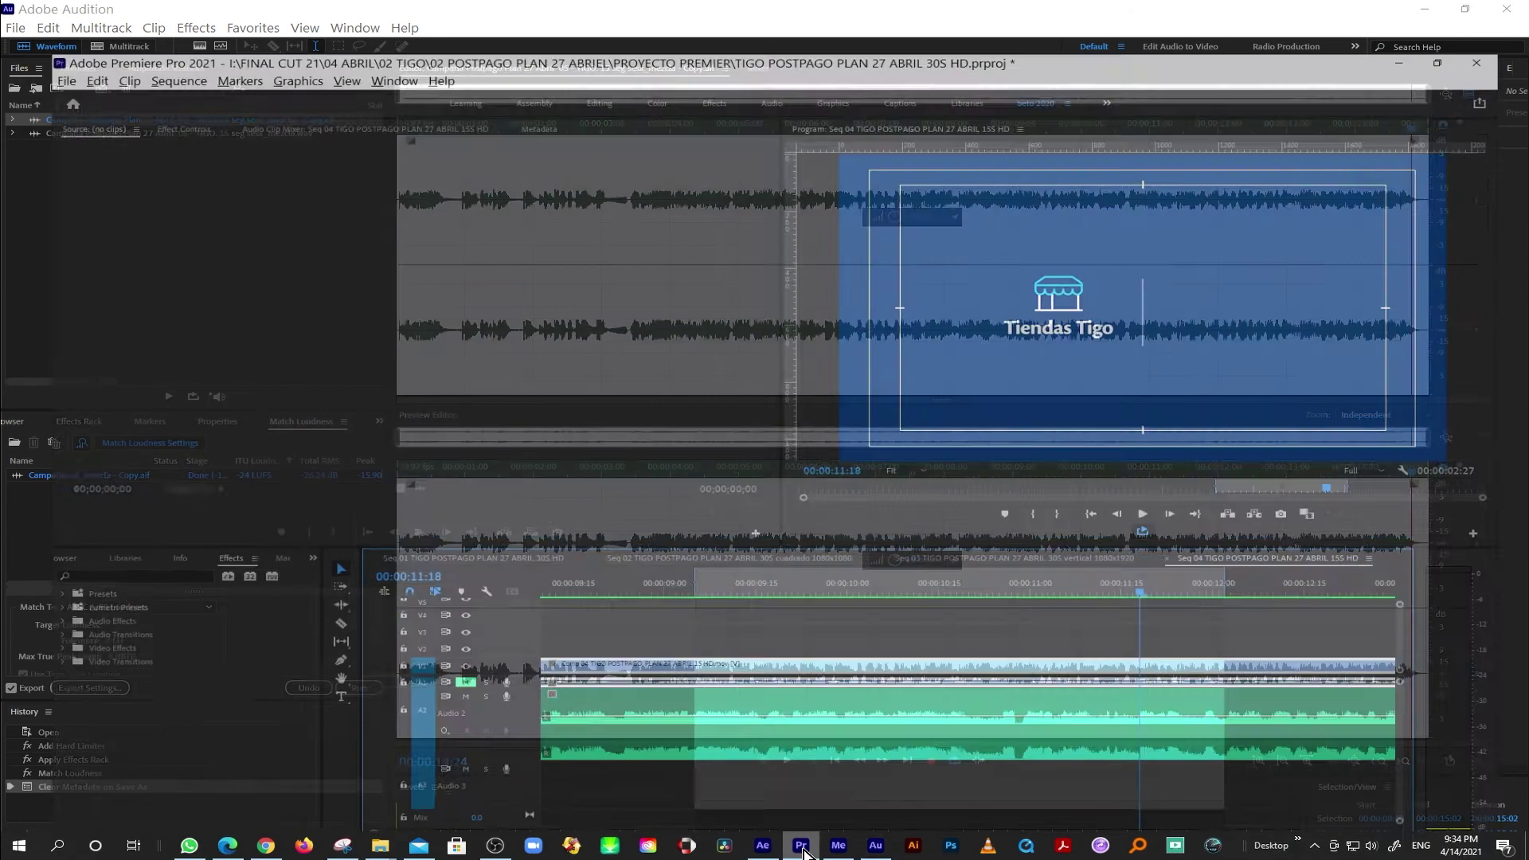
{"action": "left_click", "coordinate": [825, 560]}
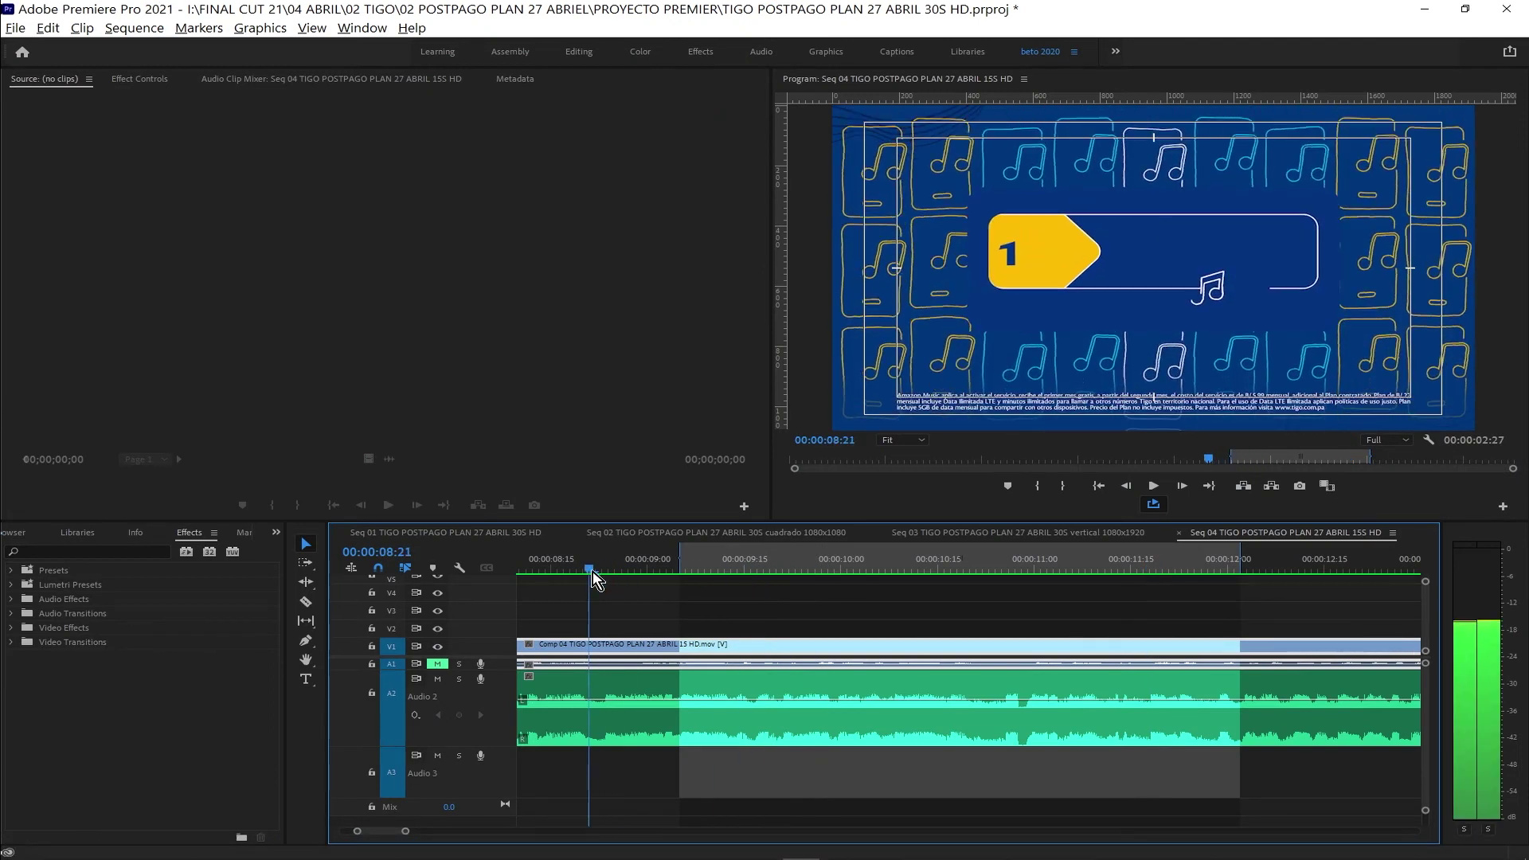
{"action": "key", "text": "backslash"}
{"action": "key", "text": "Home"}
- Place mezcla - Copy.aif from the 02 folder on Audio 2 at the start of the sequence and play it
{"action": "mouse_move", "coordinate": [380, 846]}
{"action": "left_click", "coordinate": [311, 807]}
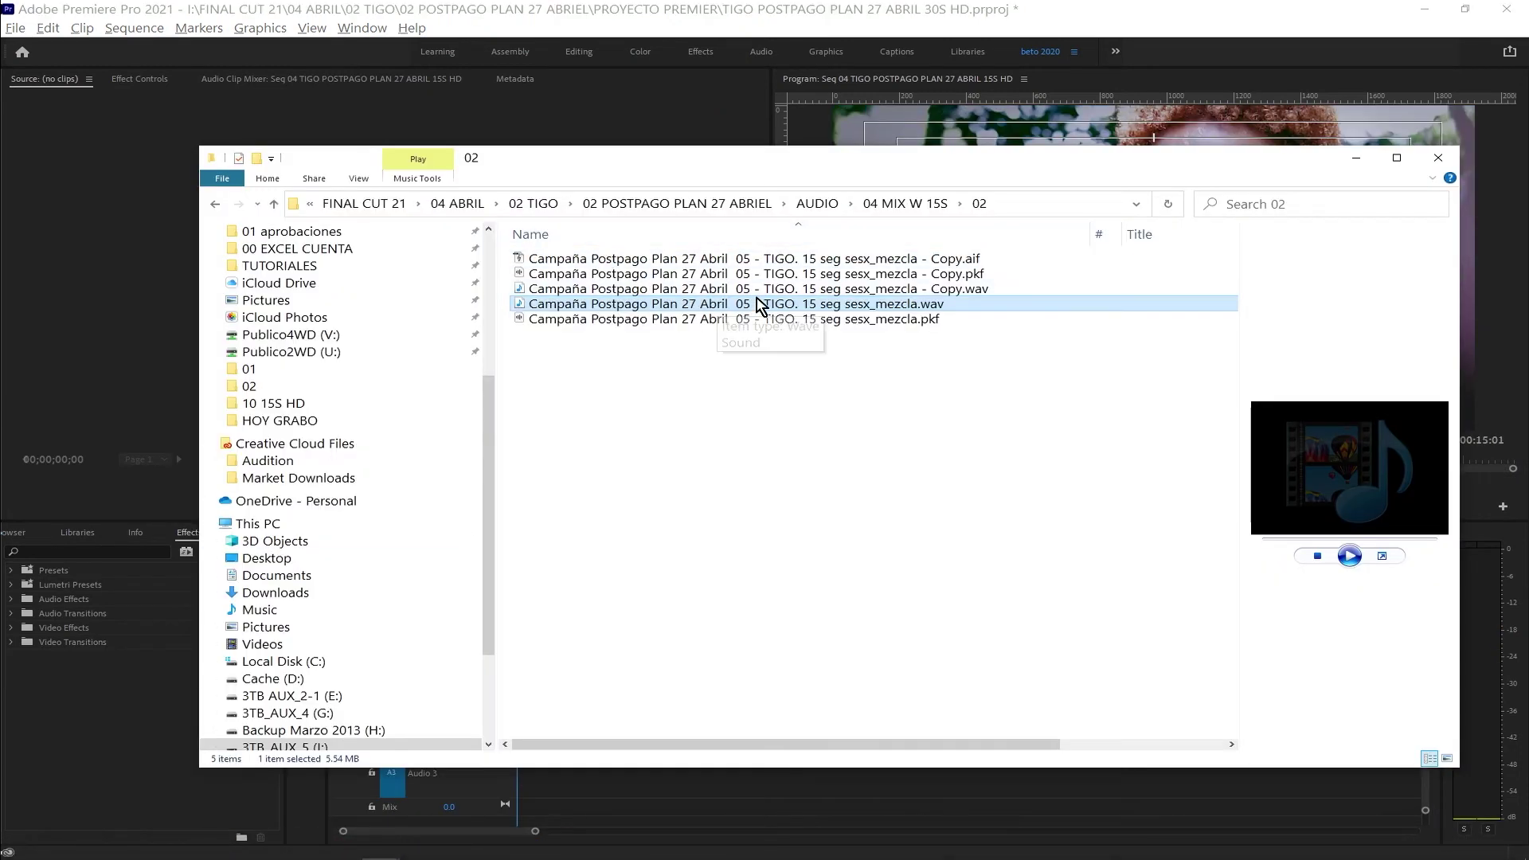
{"action": "left_click", "coordinate": [926, 266]}
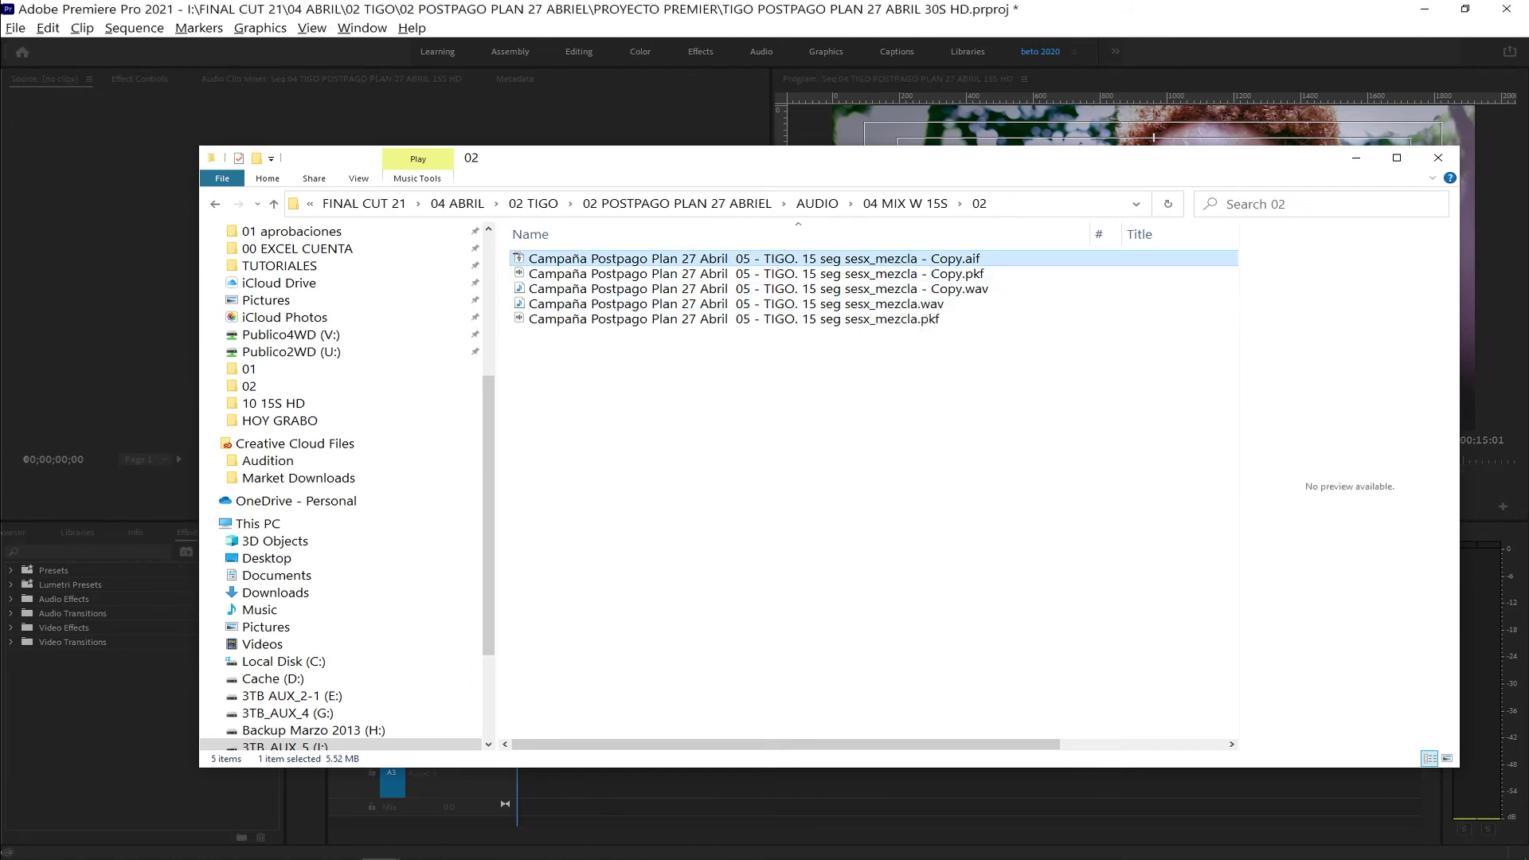
{"action": "left_click_drag", "start_coordinate": [926, 258], "coordinate": [520, 723]}
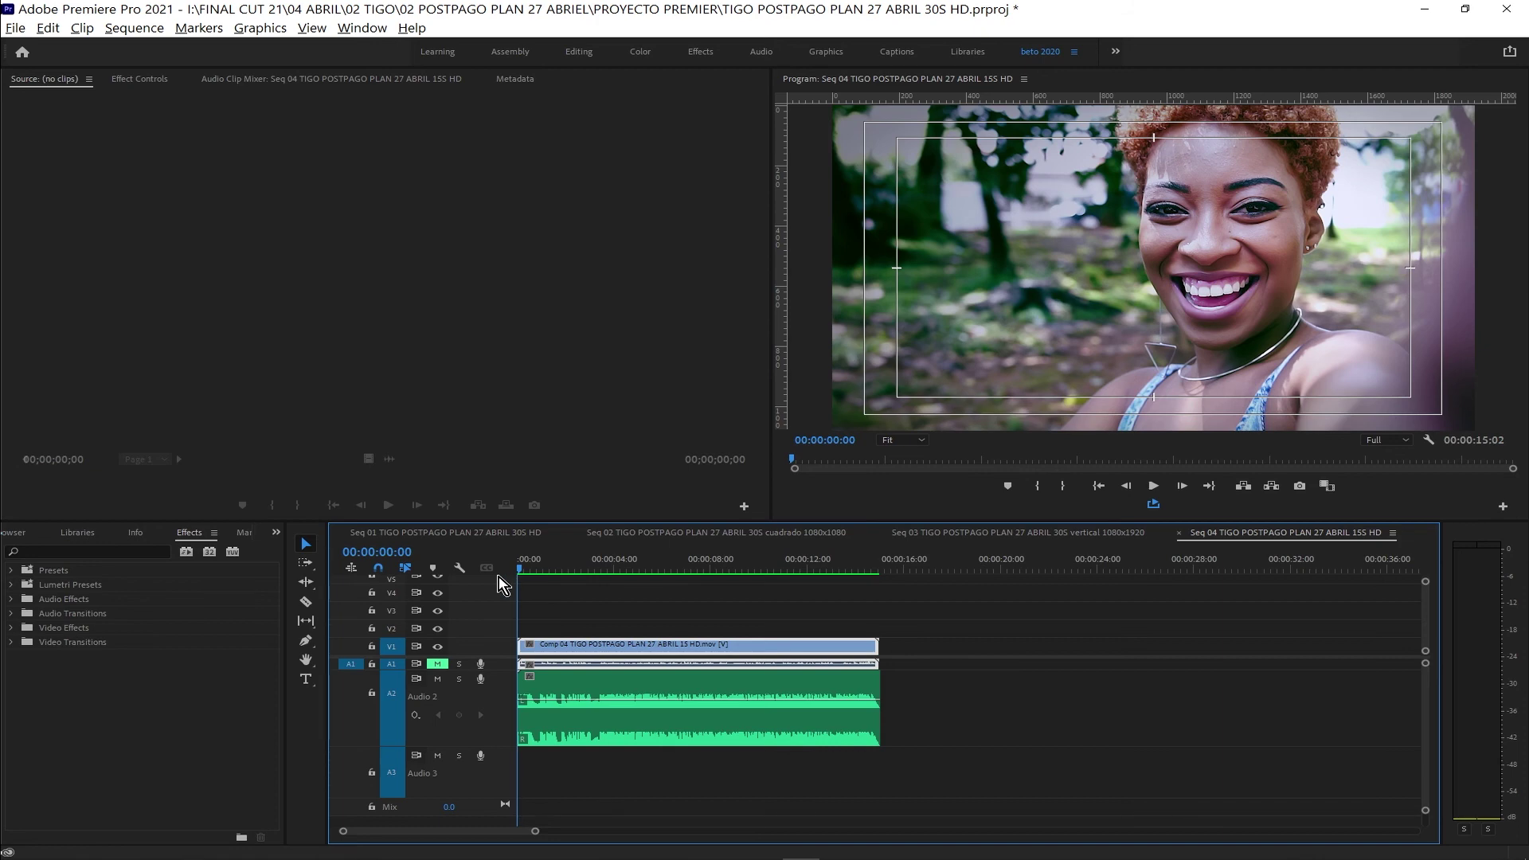
{"action": "key", "text": "space"}
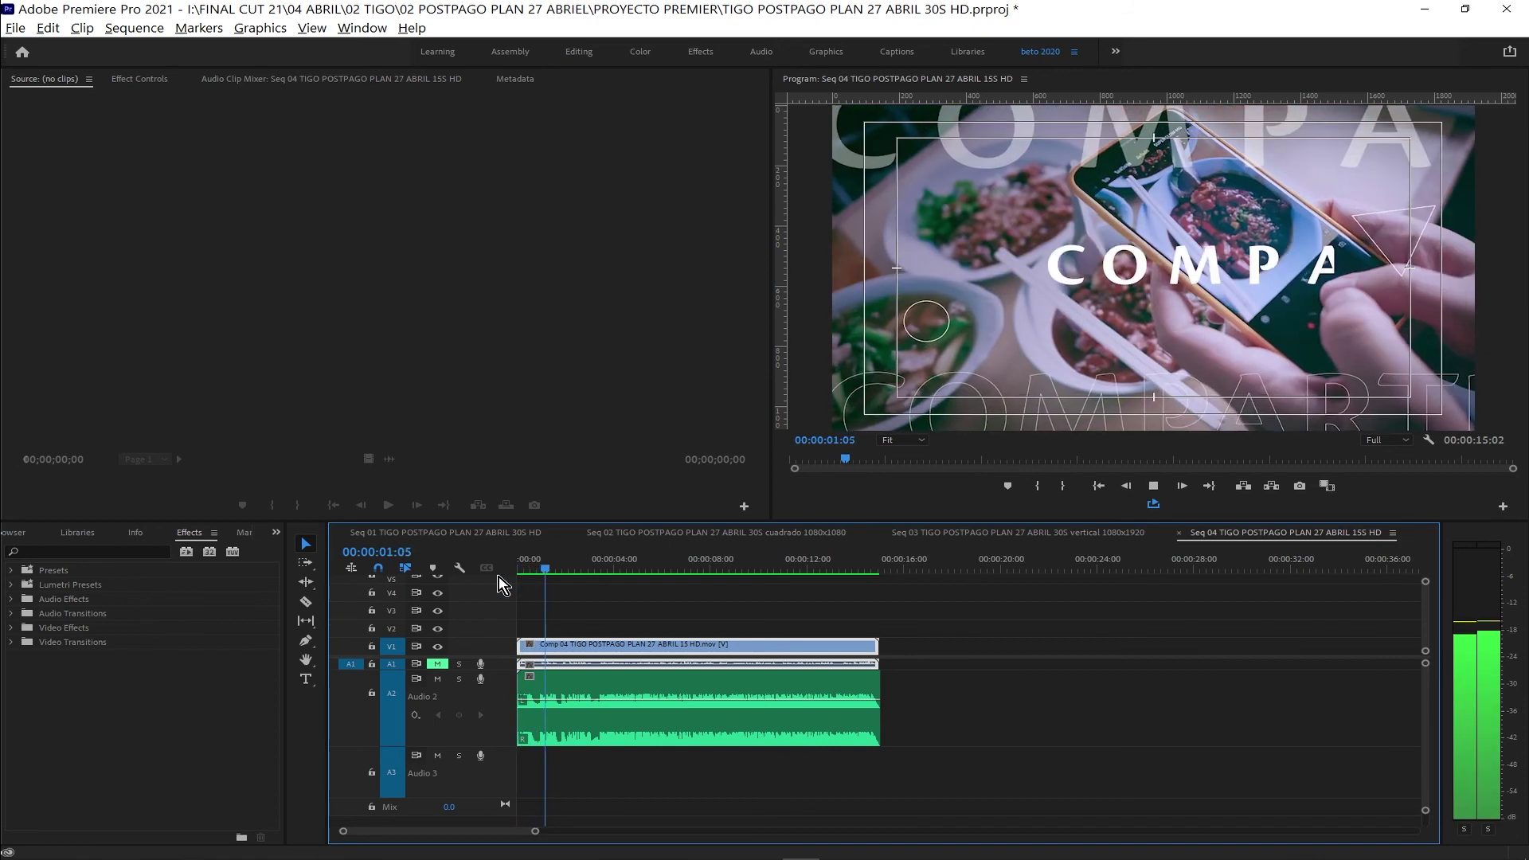